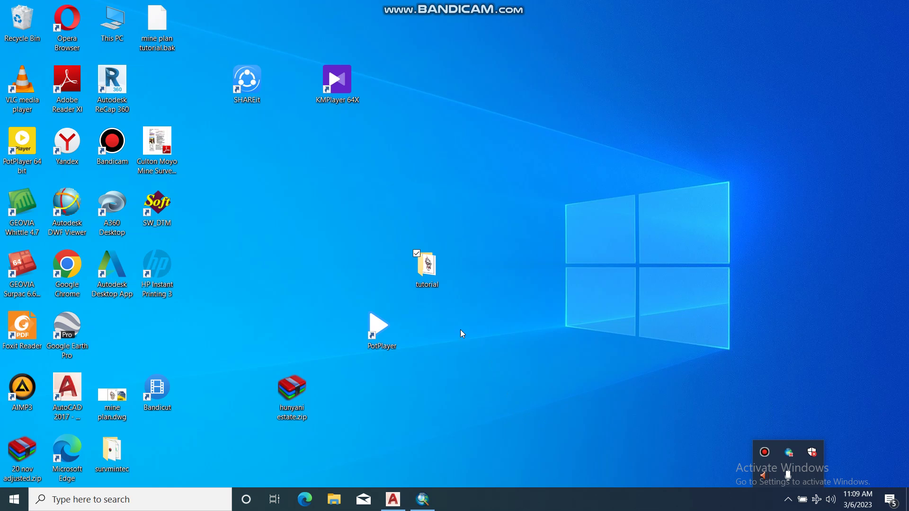
# - Dismiss the tray popup and open the desktop tutorial folder in File Explorer
pyautogui.click(439, 278)
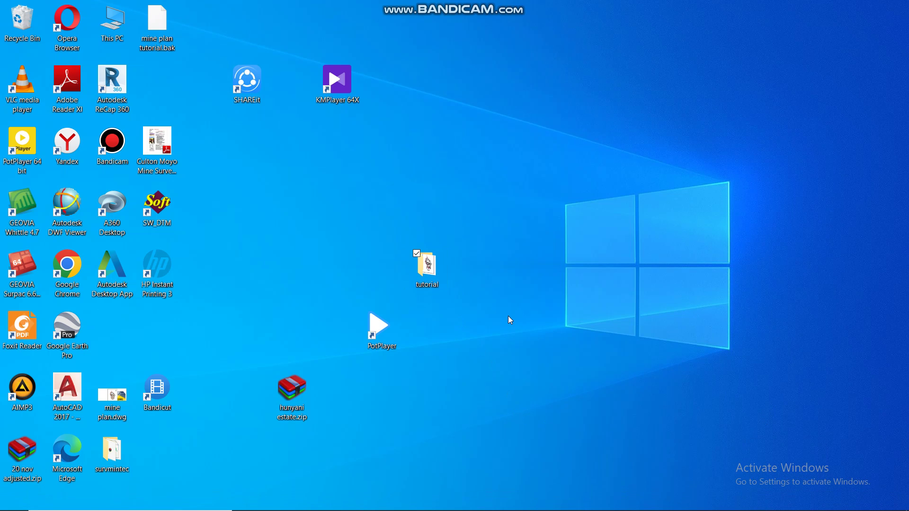
pyautogui.press('Return')
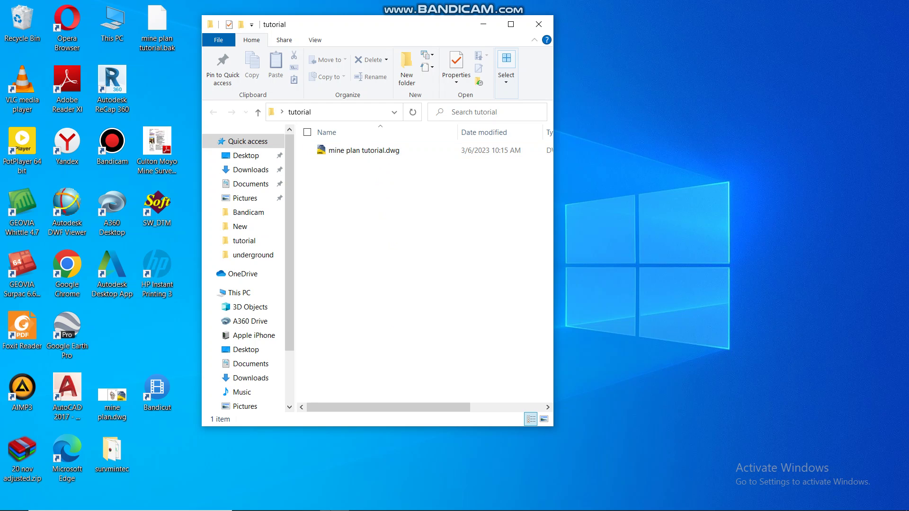
# - Bring up the taskbar showing the running AutoCAD 2017 and ArcMap sessions
pyautogui.moveTo(445, 503)
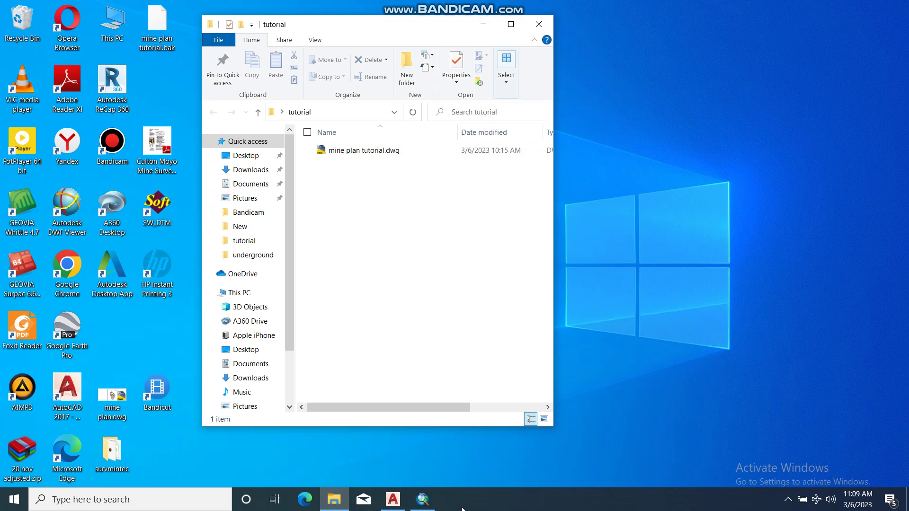
pyautogui.moveTo(393, 508)
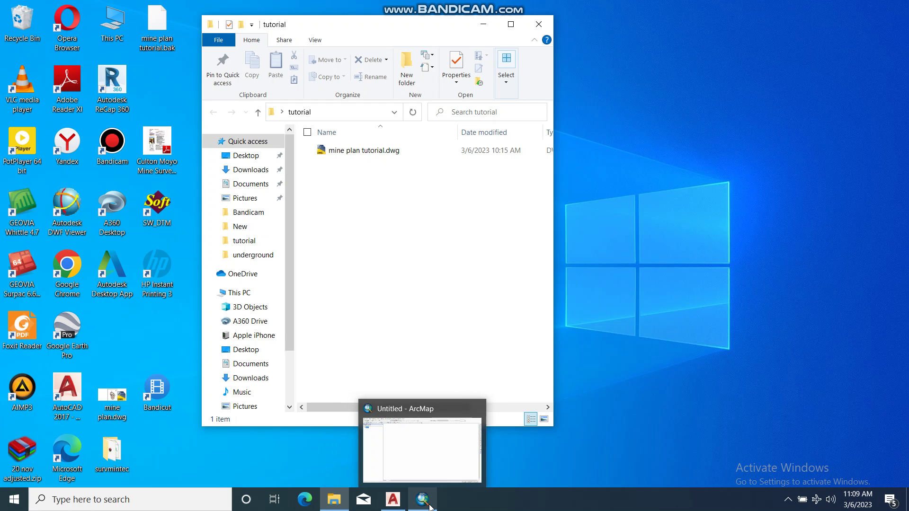
# - Restore AutoCAD and zoom in and out over the mine plan tutorial drawing
pyautogui.click(404, 503)
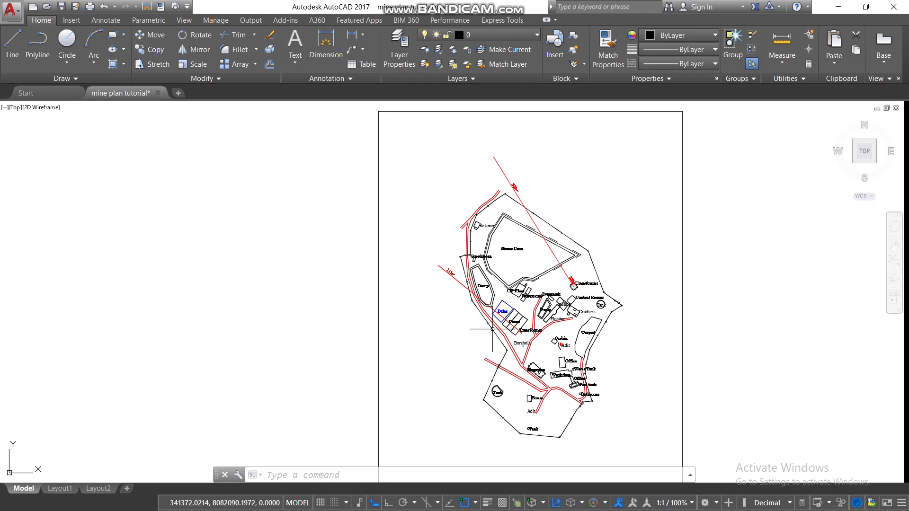
pyautogui.scroll(3, 489, 275)
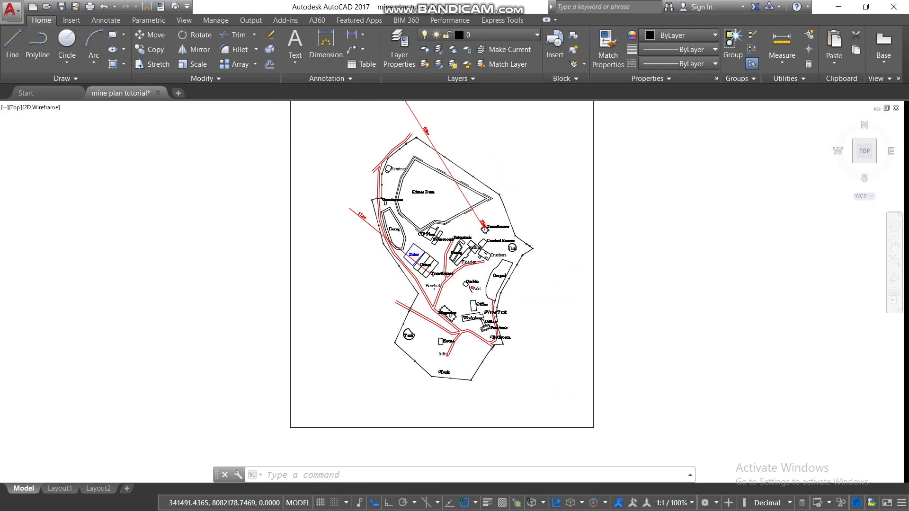
pyautogui.scroll(4, 479, 270)
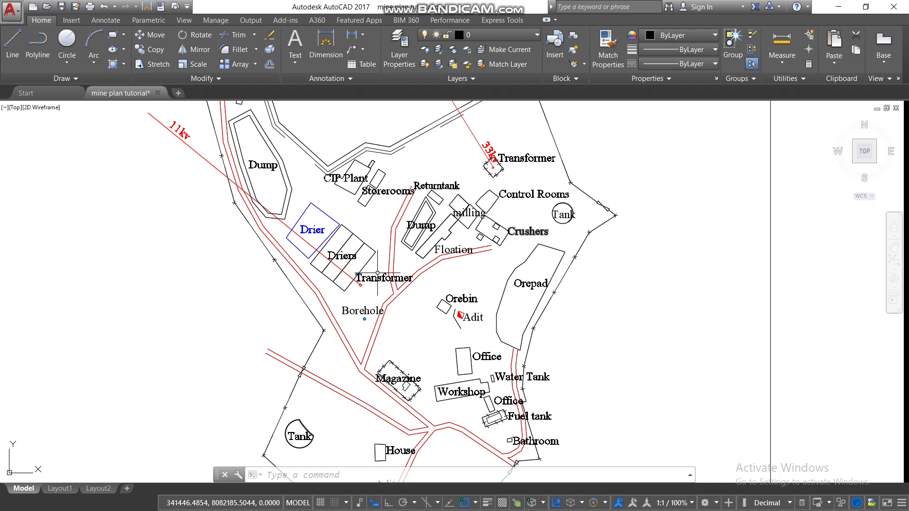
pyautogui.scroll(-4, 419, 271)
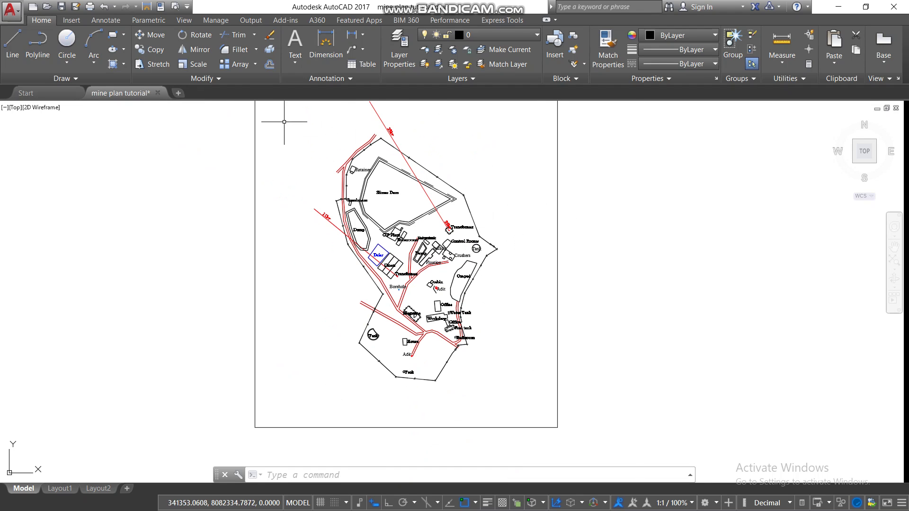
# - Minimize AutoCAD and bring the empty untitled ArcMap session to the front
pyautogui.click(841, 6)
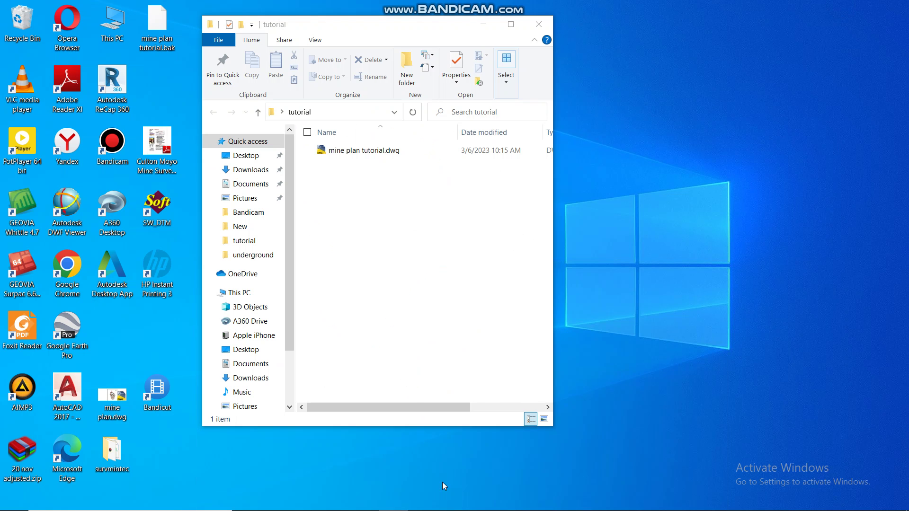
pyautogui.click(429, 497)
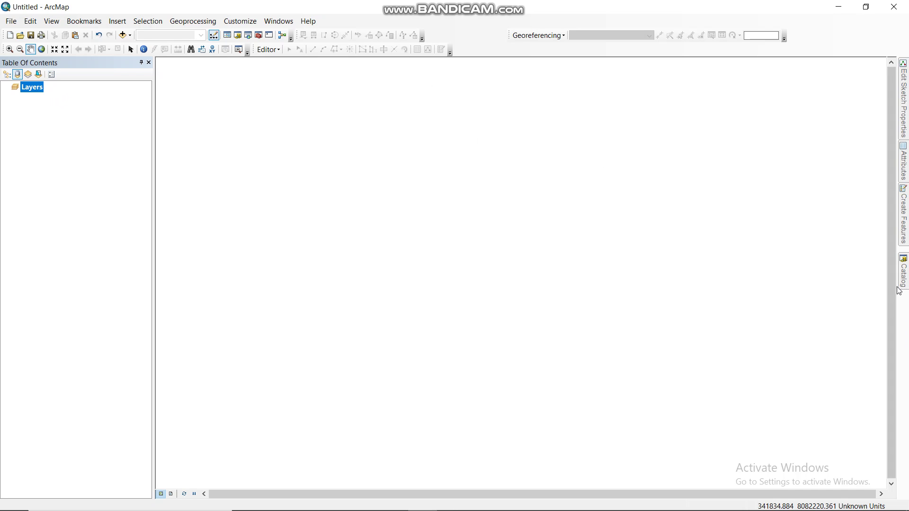
# - Open the Catalog and try Connect To Folder on Folder Connections, closing the dialog unused
pyautogui.moveTo(903, 273)
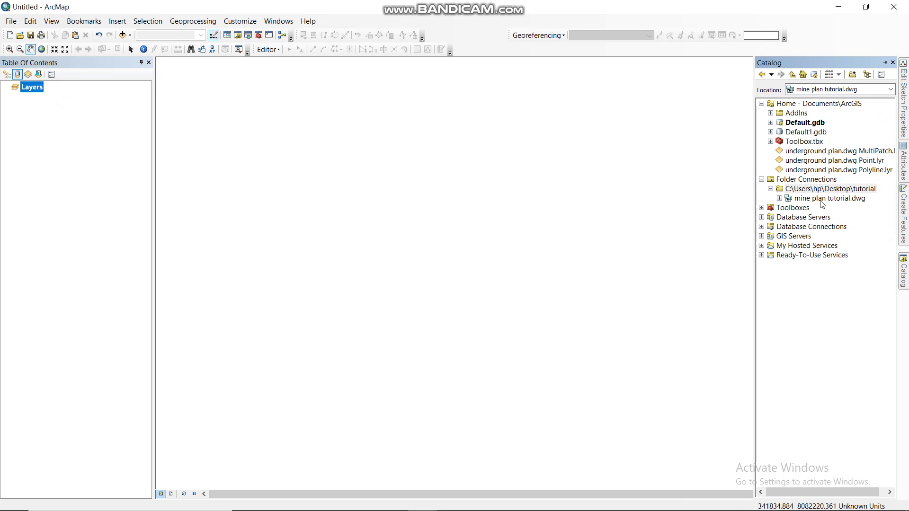
pyautogui.click(814, 183)
pyautogui.rightClick(814, 183)
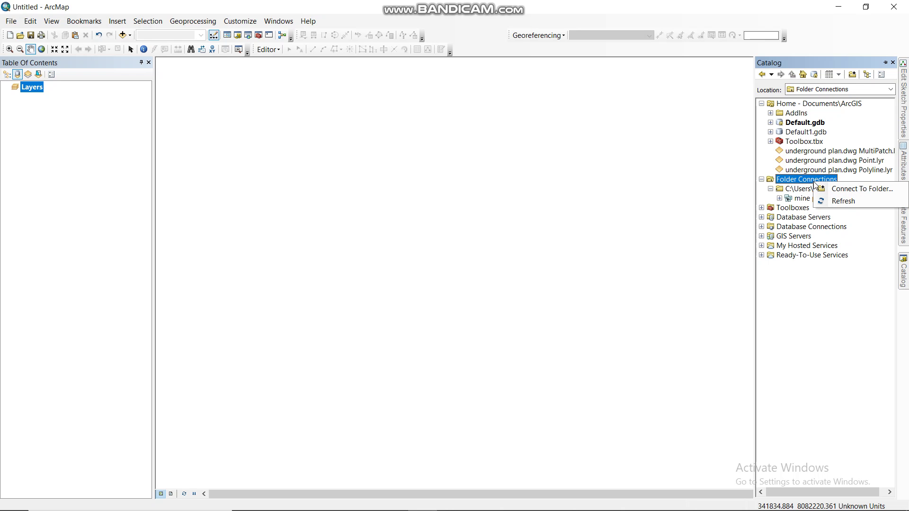
pyautogui.click(855, 188)
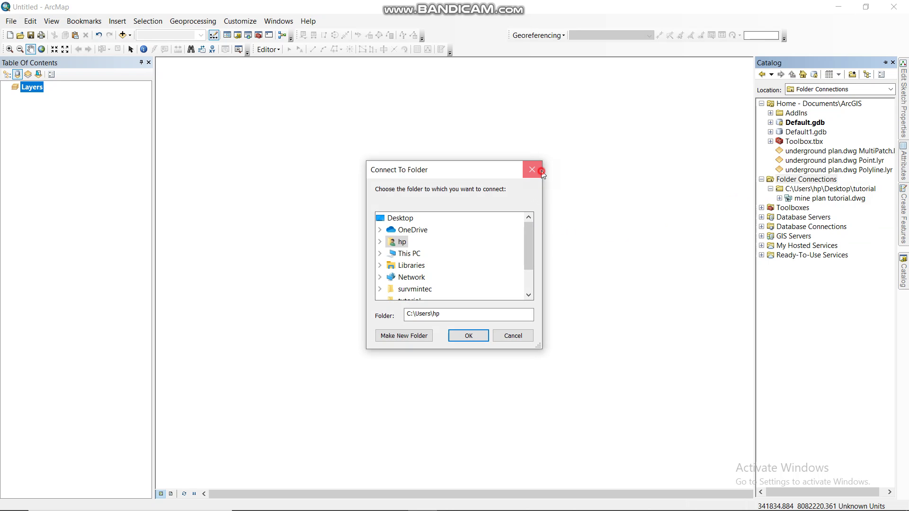
pyautogui.click(541, 170)
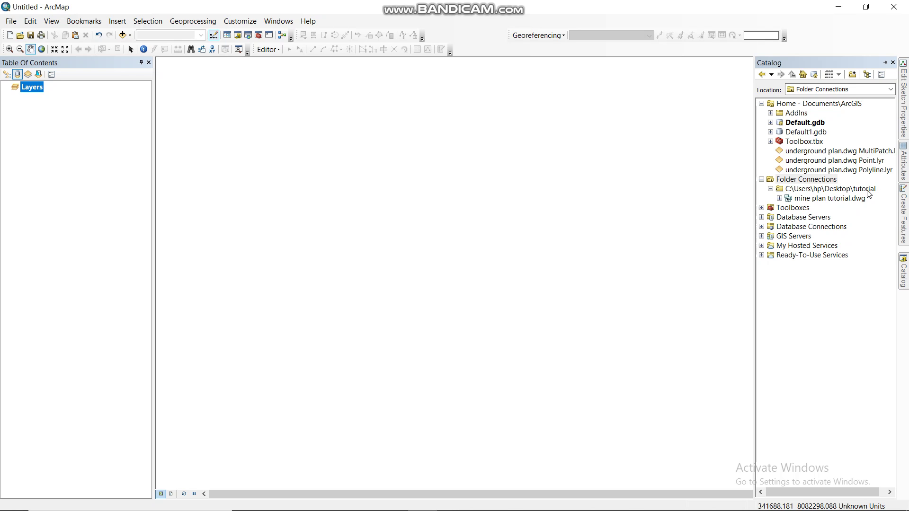
# - Drag mine plan tutorial.dwg onto the map and accept the unknown spatial reference warning
pyautogui.click(810, 199)
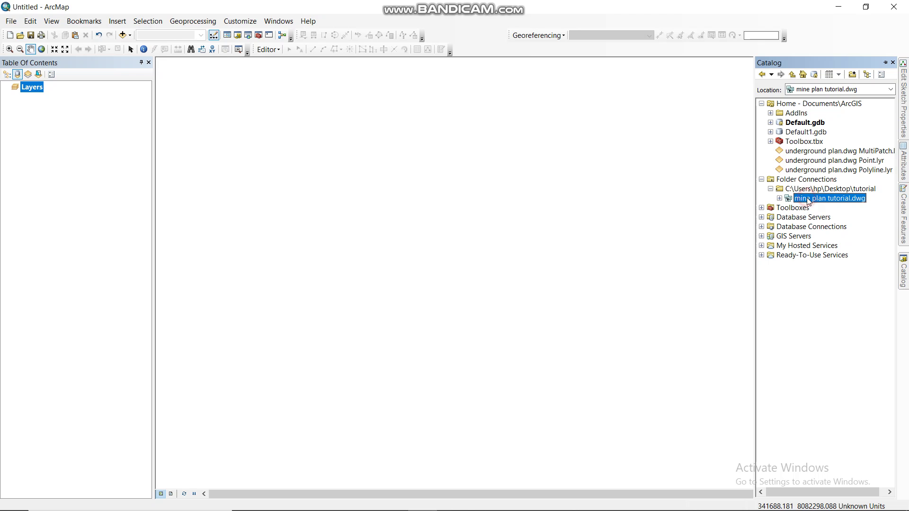
pyautogui.moveTo(809, 201)
pyautogui.mouseDown()
pyautogui.moveTo(481, 213)
pyautogui.moveTo(541, 208)
pyautogui.mouseUp()
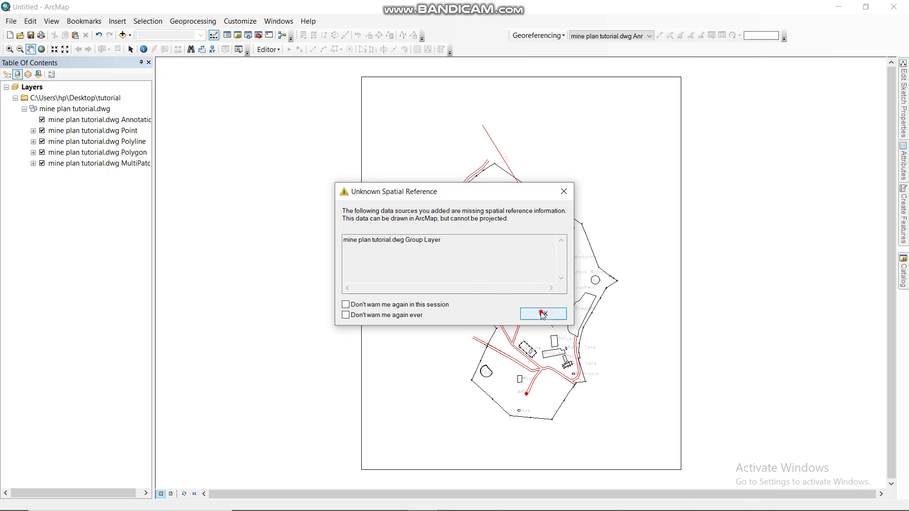
pyautogui.click(542, 314)
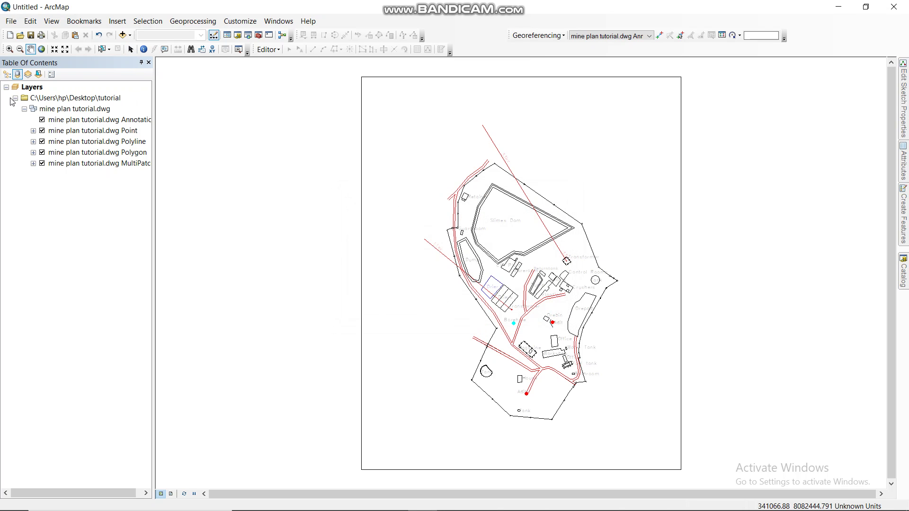
# - Set the Layers data frame's coordinate system to WGS 1984 UTM Zone 36S
pyautogui.rightClick(27, 88)
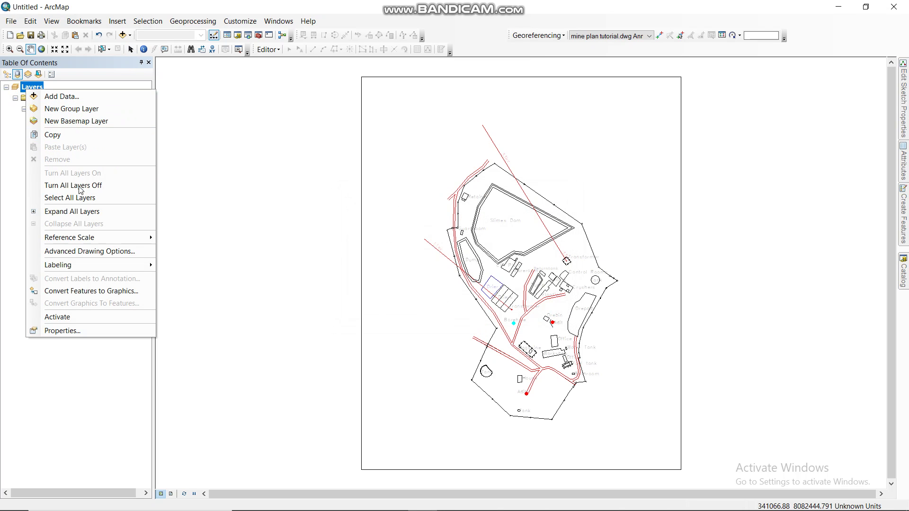
pyautogui.click(91, 331)
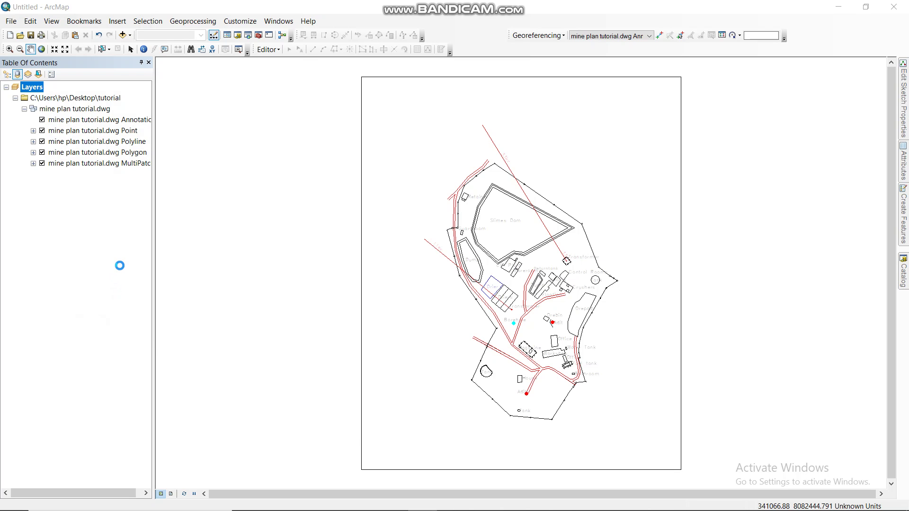
pyautogui.click(424, 196)
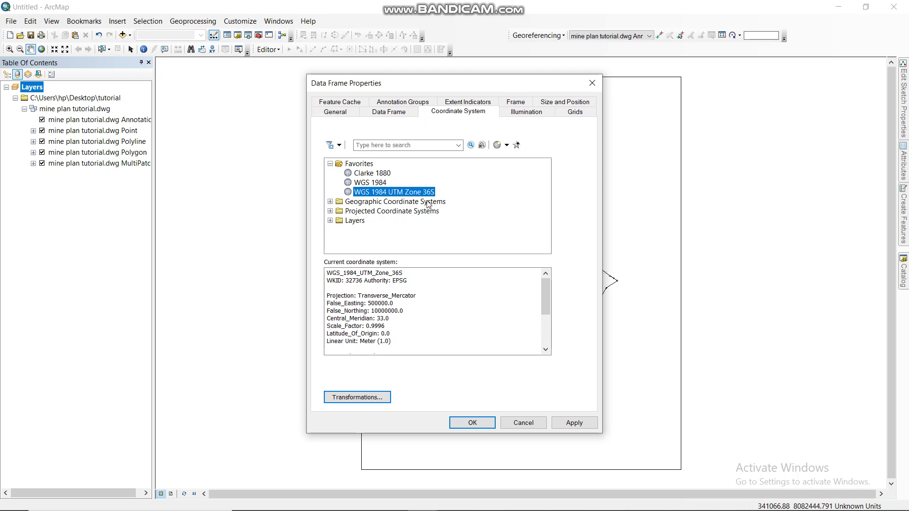
pyautogui.click(574, 422)
pyautogui.click(473, 422)
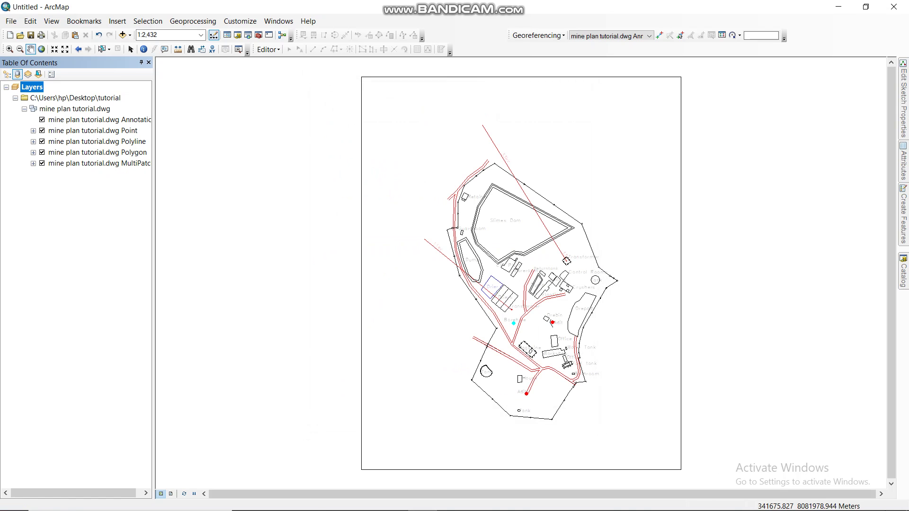
pyautogui.moveTo(838, 509)
pyautogui.scroll(-1, 504, 200)
pyautogui.scroll(-2, 504, 200)
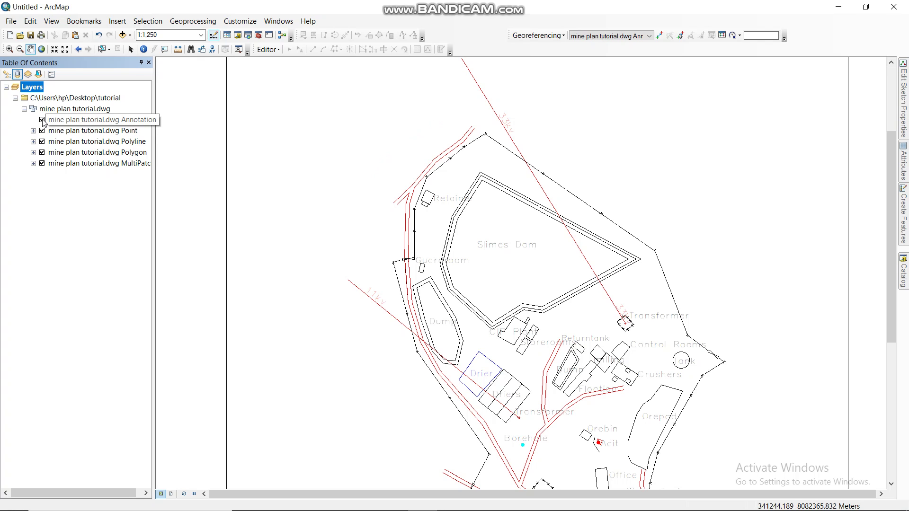
pyautogui.click(43, 120)
pyautogui.click(42, 119)
pyautogui.click(43, 120)
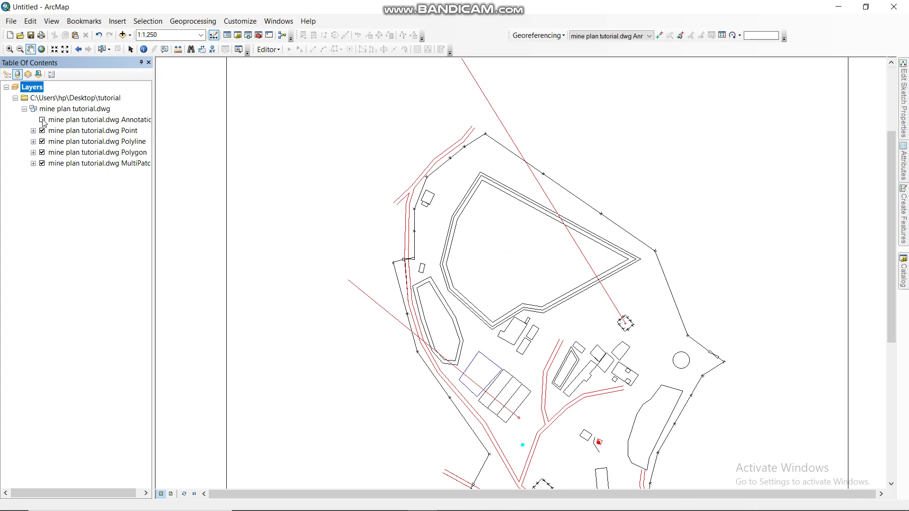
pyautogui.click(42, 120)
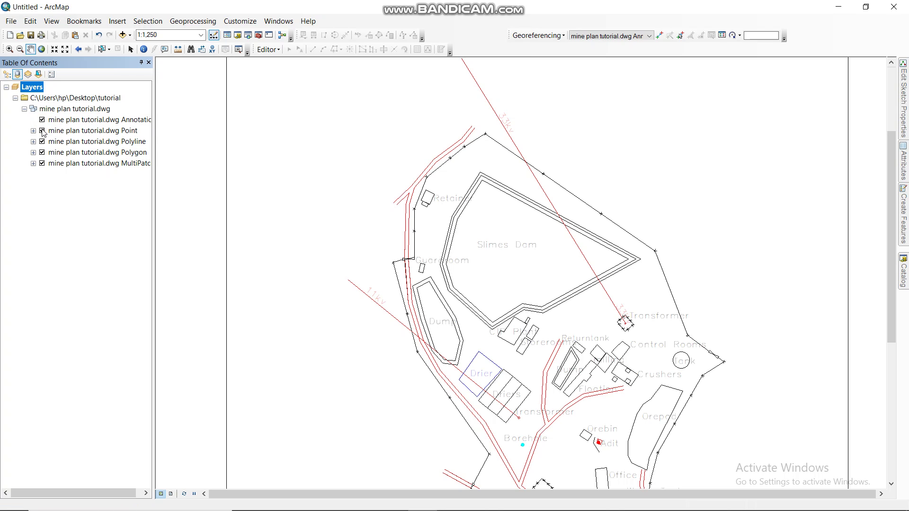
pyautogui.click(42, 131)
pyautogui.click(43, 131)
pyautogui.click(42, 130)
pyautogui.click(42, 141)
pyautogui.click(43, 141)
# - Open Data > Export Data for the mine plan tutorial.dwg Polyline layer
pyautogui.rightClick(92, 141)
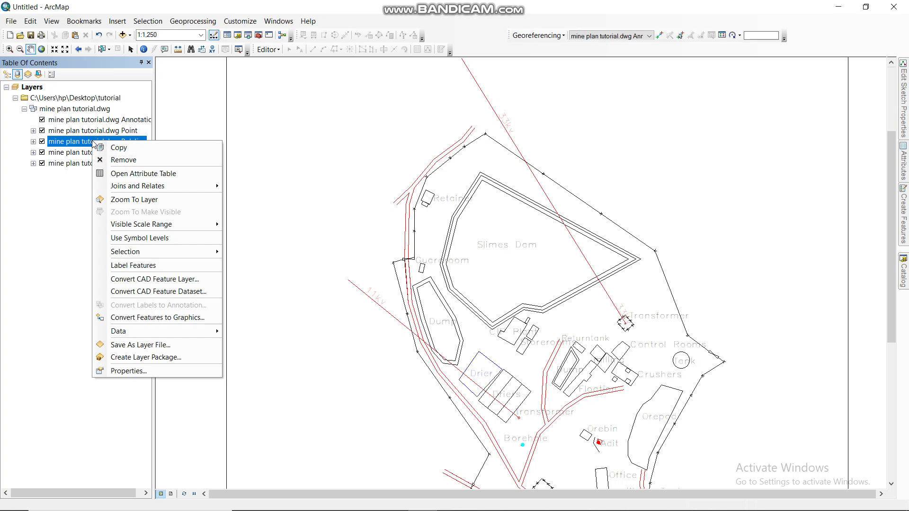
pyautogui.moveTo(140, 331)
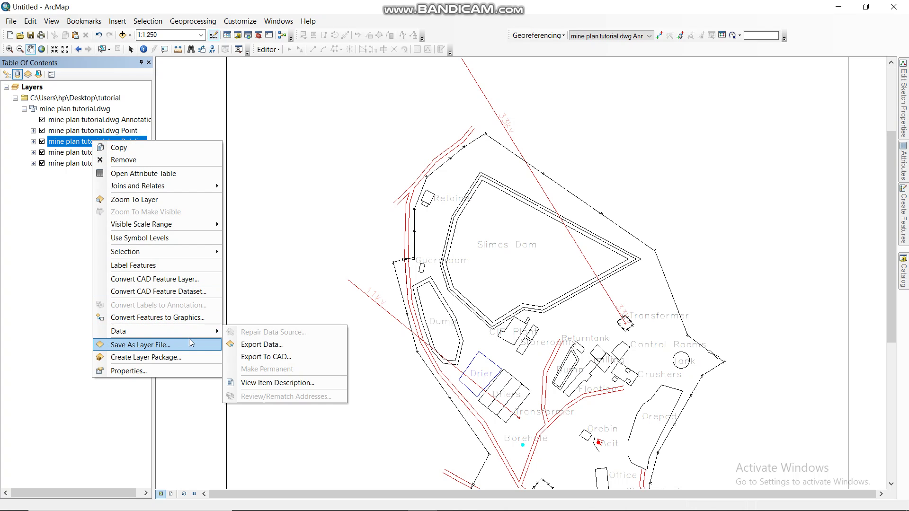
pyautogui.click(258, 345)
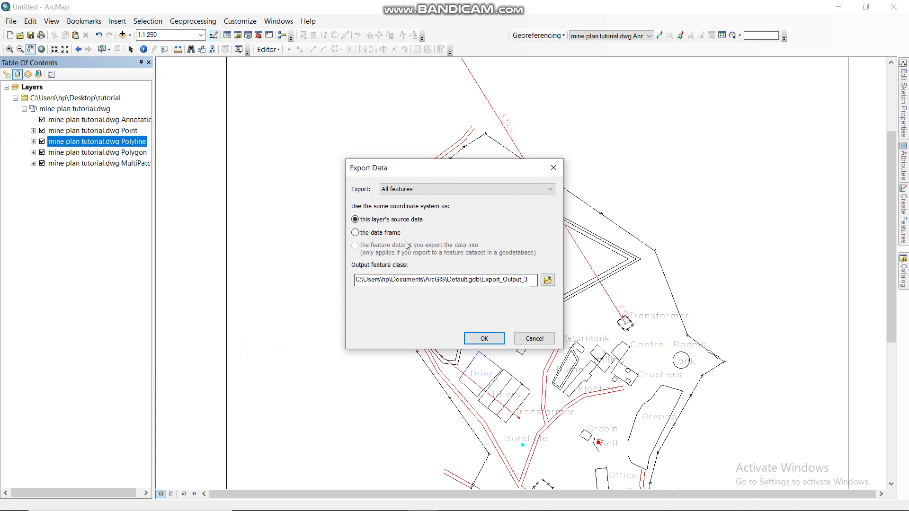
# - Export the Polyline features as shapefile 'cad to gis' in Desktop\tutorial and add it to the map
pyautogui.click(548, 280)
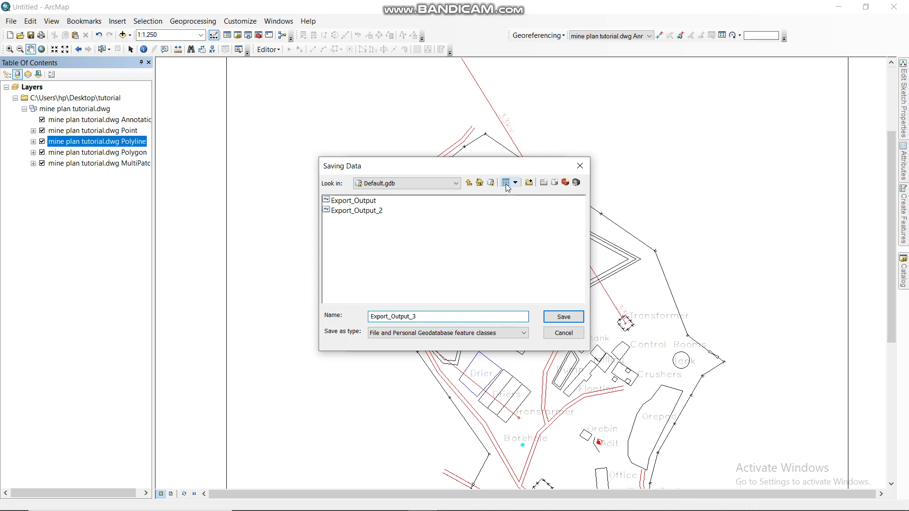
pyautogui.click(480, 183)
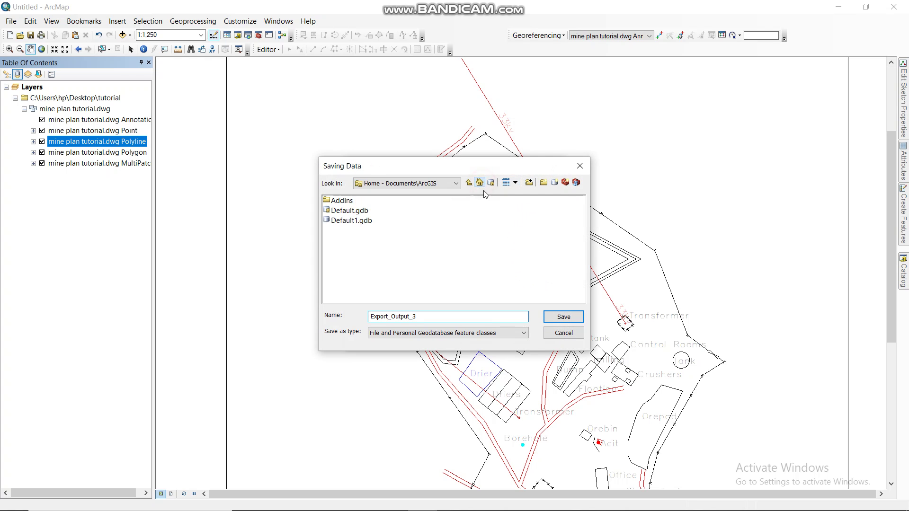
pyautogui.click(450, 185)
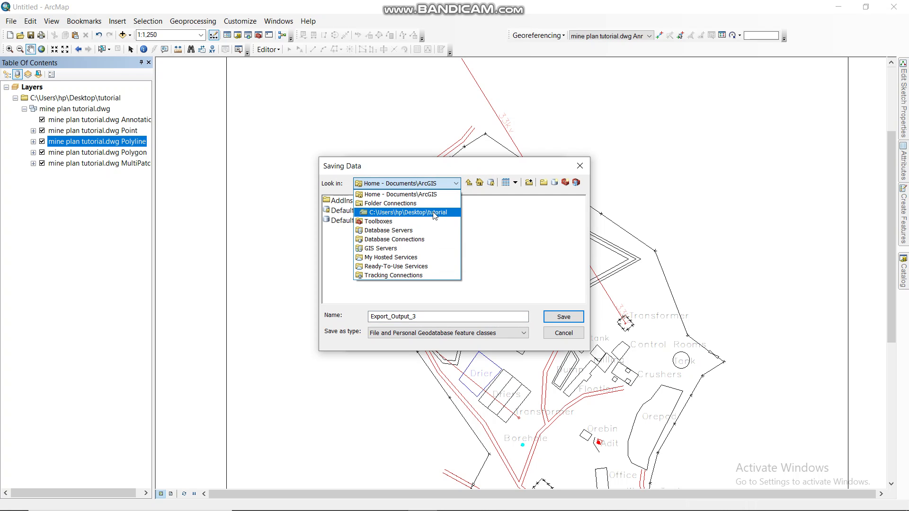
pyautogui.click(434, 214)
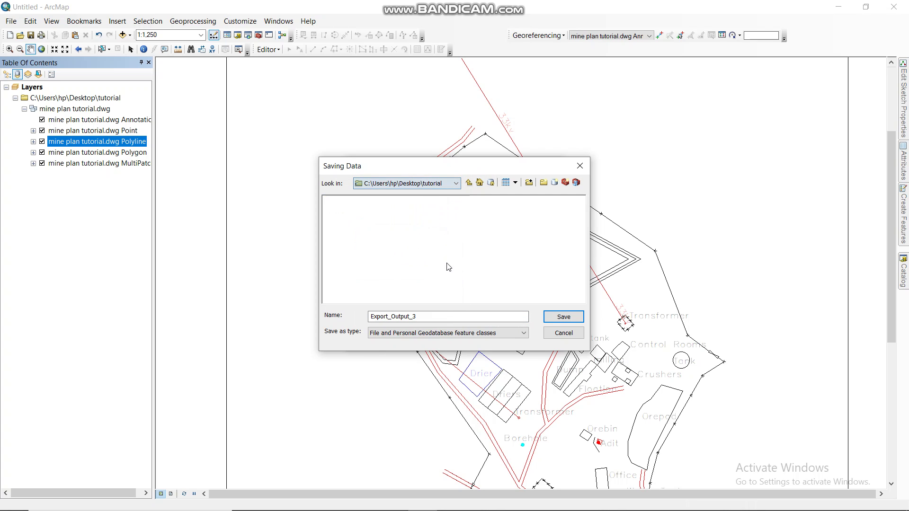
pyautogui.click(461, 317)
pyautogui.press('BackSpace')
pyautogui.press('BackSpace')
pyautogui.press('BackSpace')
pyautogui.press('BackSpace')
pyautogui.press('BackSpace')
pyautogui.press('BackSpace')
pyautogui.press('BackSpace')
pyautogui.press('BackSpace')
pyautogui.press('BackSpace')
pyautogui.press('BackSpace')
pyautogui.press('BackSpace')
pyautogui.press('BackSpace')
pyautogui.press('BackSpace')
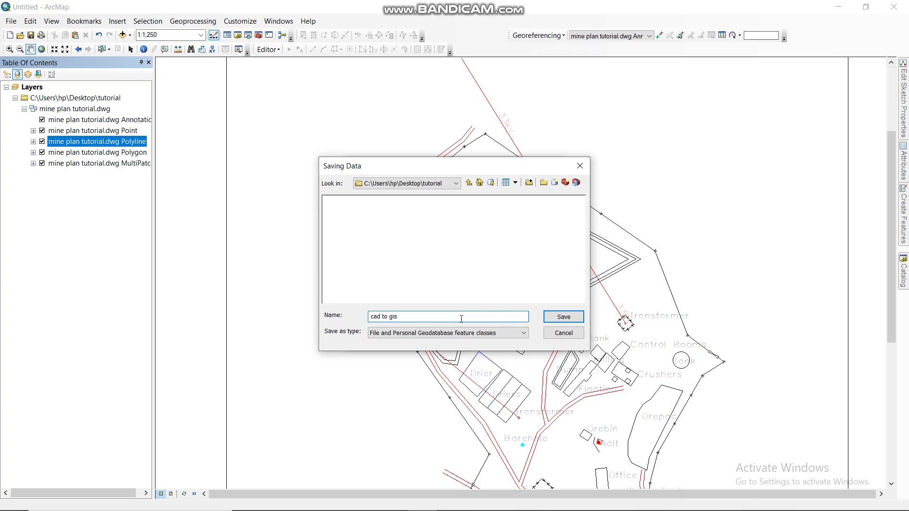
pyautogui.click(505, 335)
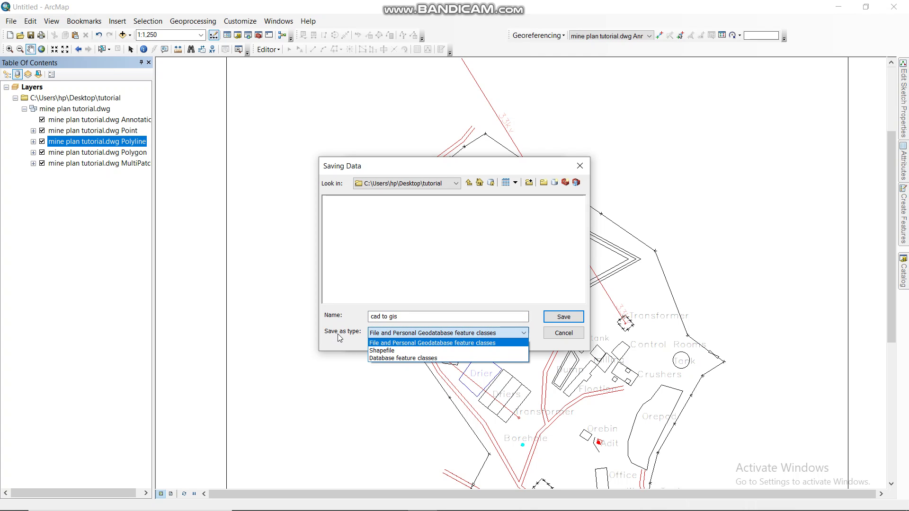
pyautogui.click(394, 350)
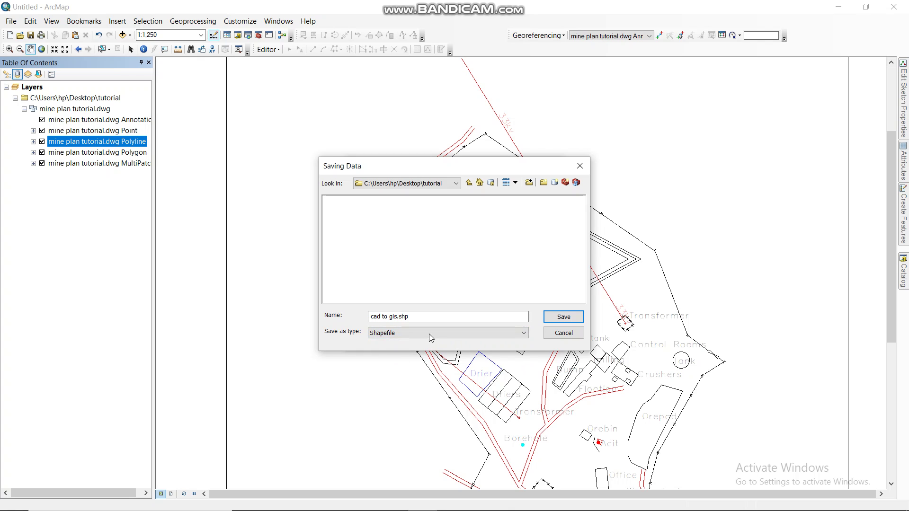
pyautogui.click(389, 318)
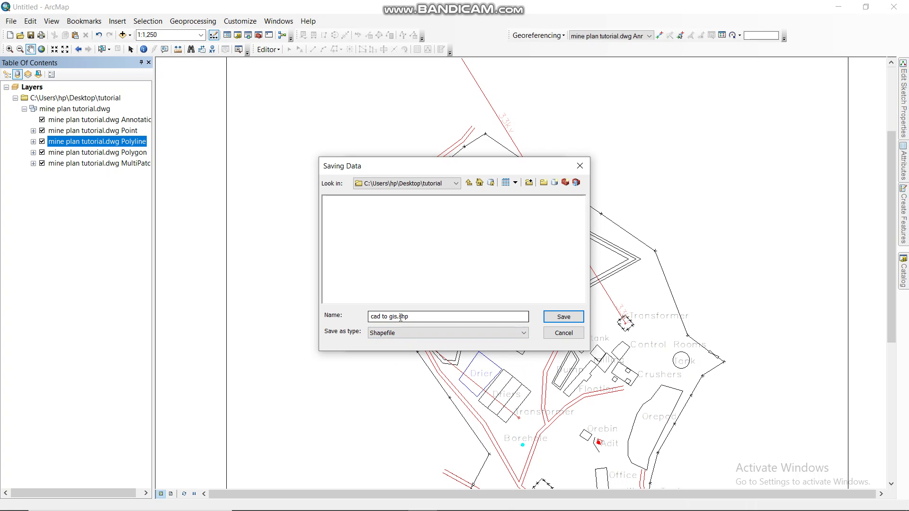
pyautogui.click(564, 317)
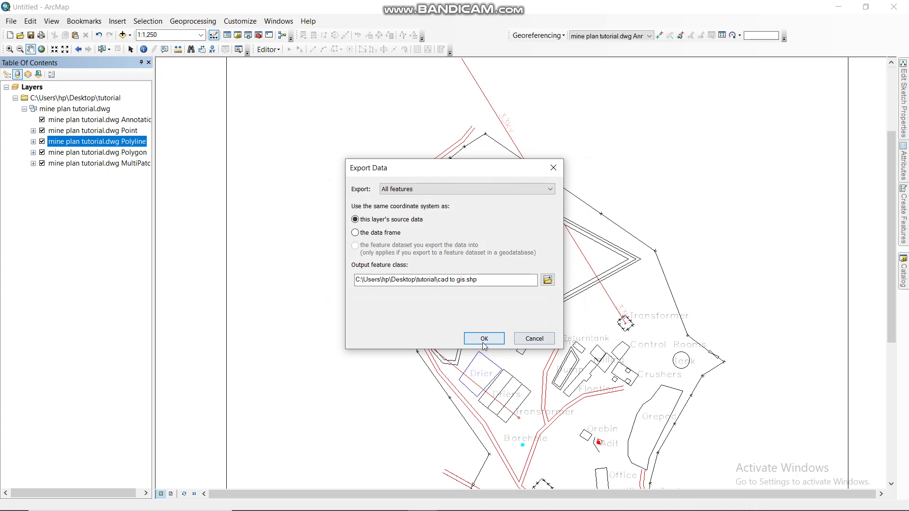
pyautogui.click(483, 339)
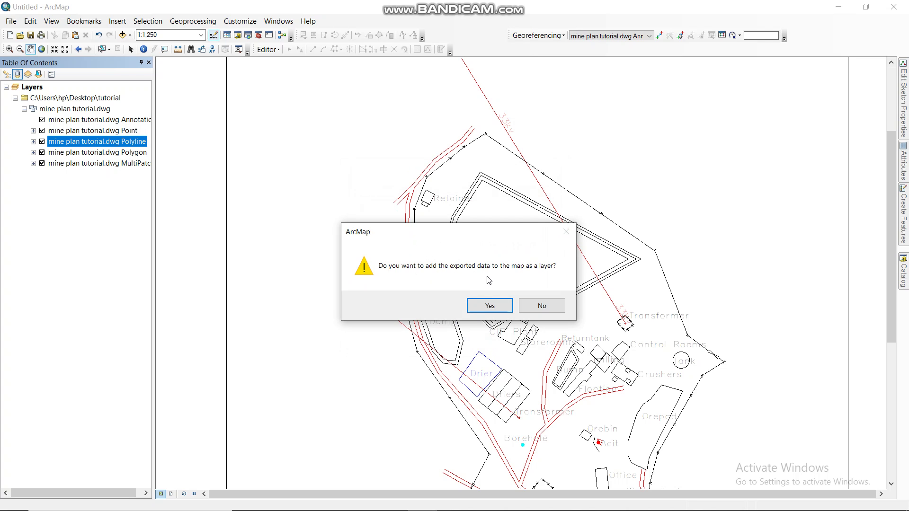
pyautogui.click(489, 306)
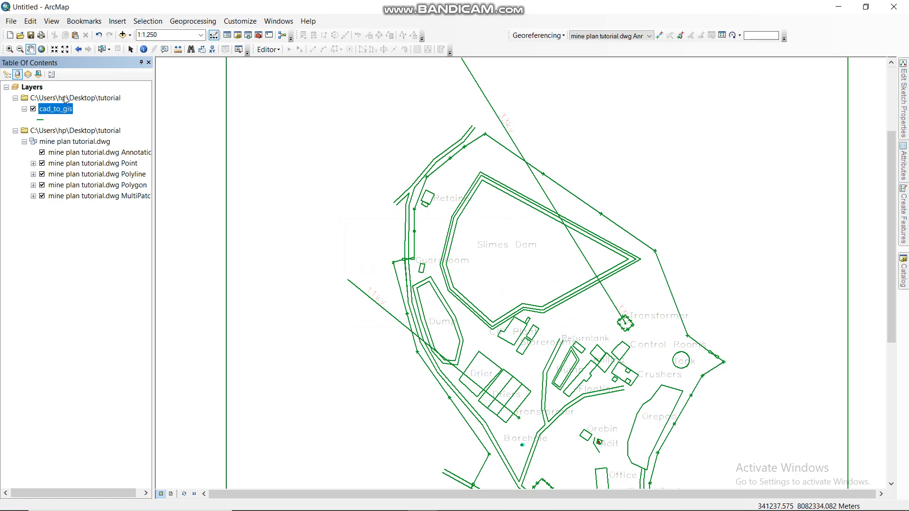
# - Remove the original mine plan tutorial.dwg layer group, leaving only cad_to_gis
pyautogui.rightClick(73, 132)
pyautogui.click(144, 134)
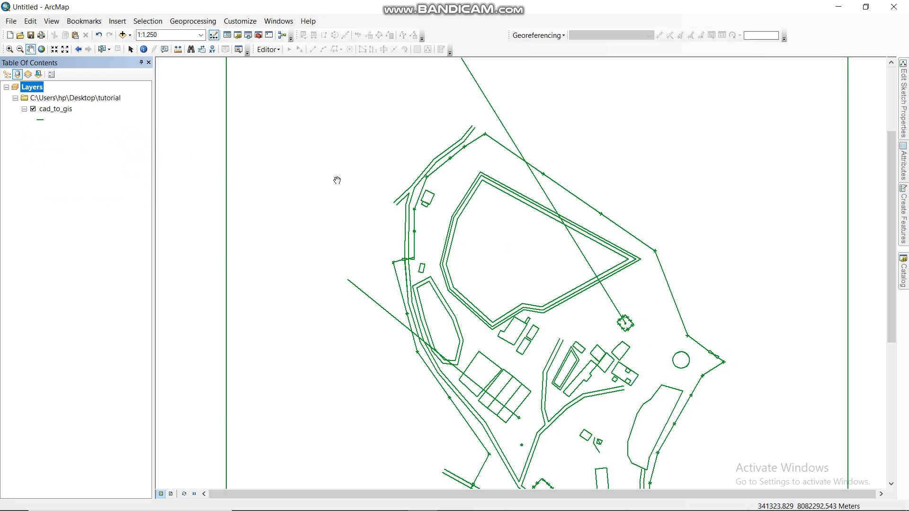
pyautogui.scroll(3, 332, 175)
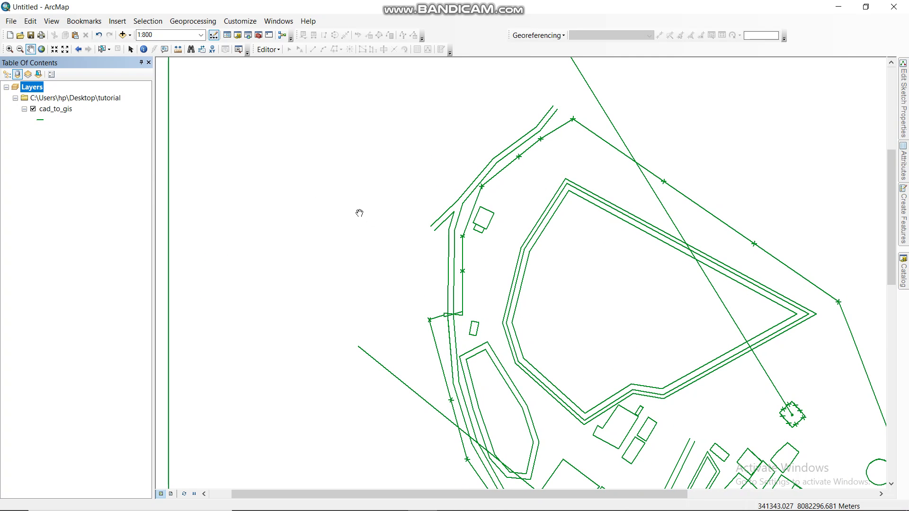
pyautogui.scroll(-4, 357, 213)
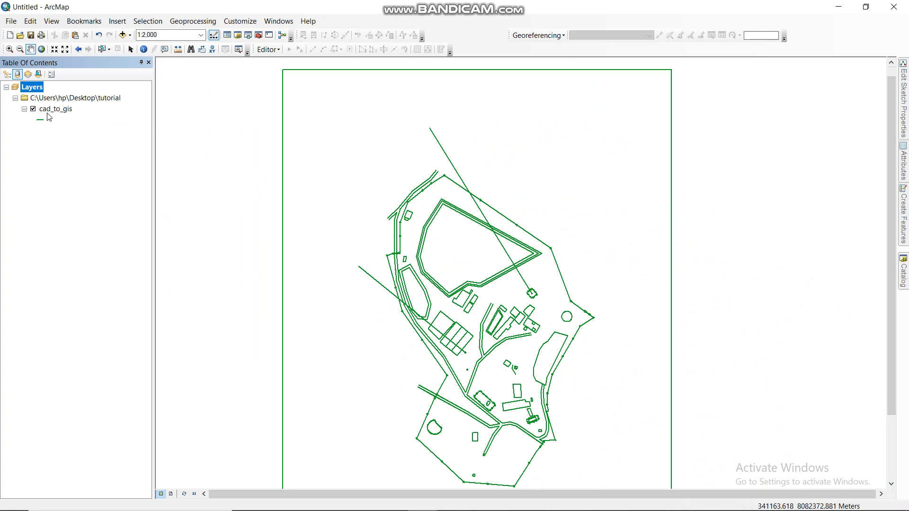
# - Use File > Save As to store the map as cad to gis.mxd in the tutorial folder
pyautogui.click(13, 22)
pyautogui.click(42, 76)
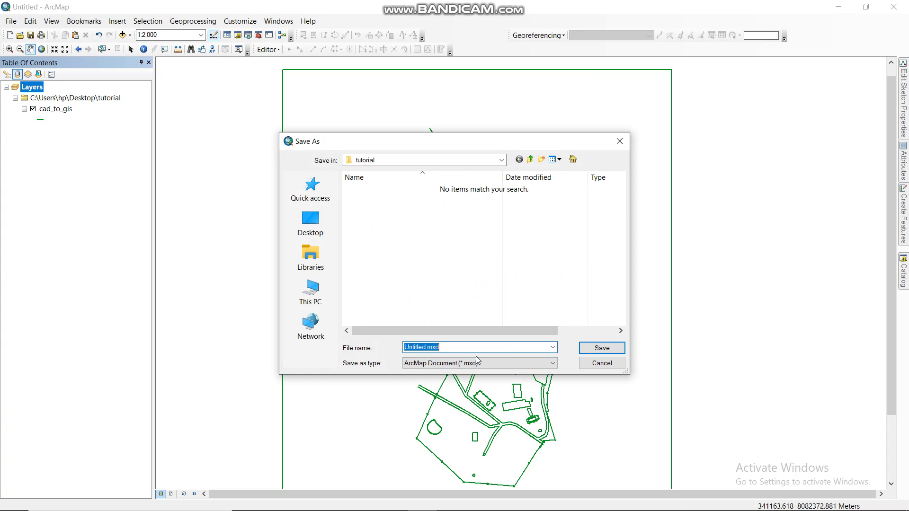
pyautogui.write('cad to gis')
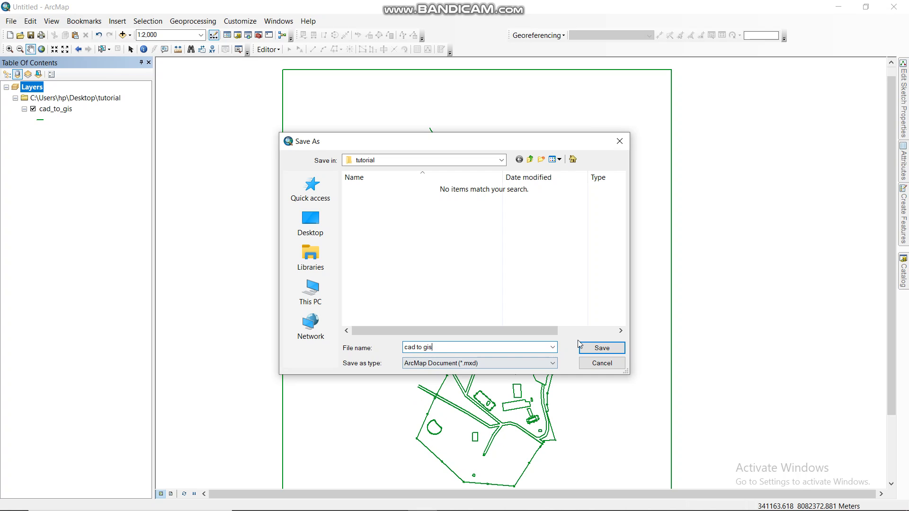
pyautogui.click(601, 347)
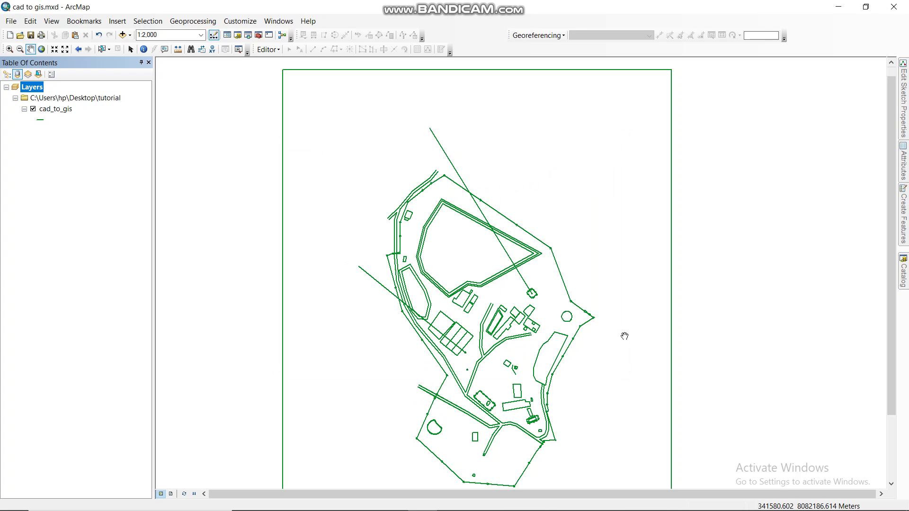
pyautogui.click(838, 7)
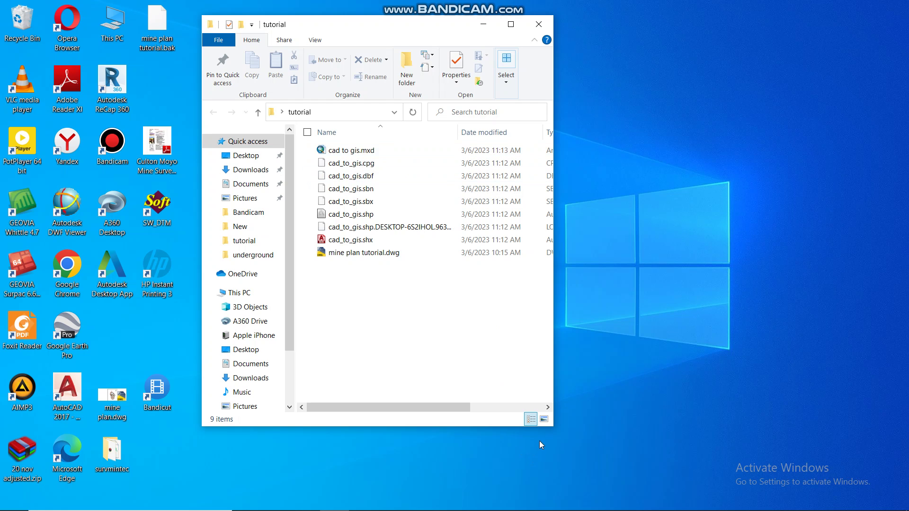
pyautogui.moveTo(606, 509)
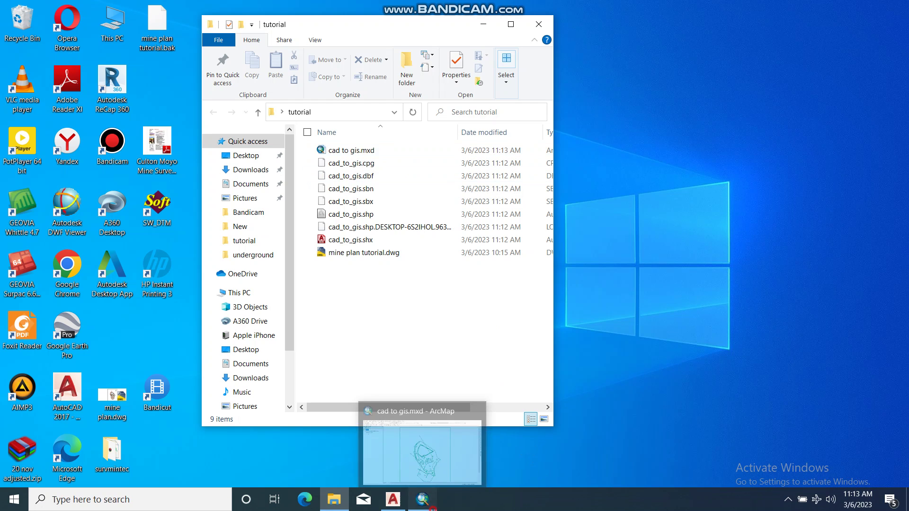
pyautogui.click(432, 508)
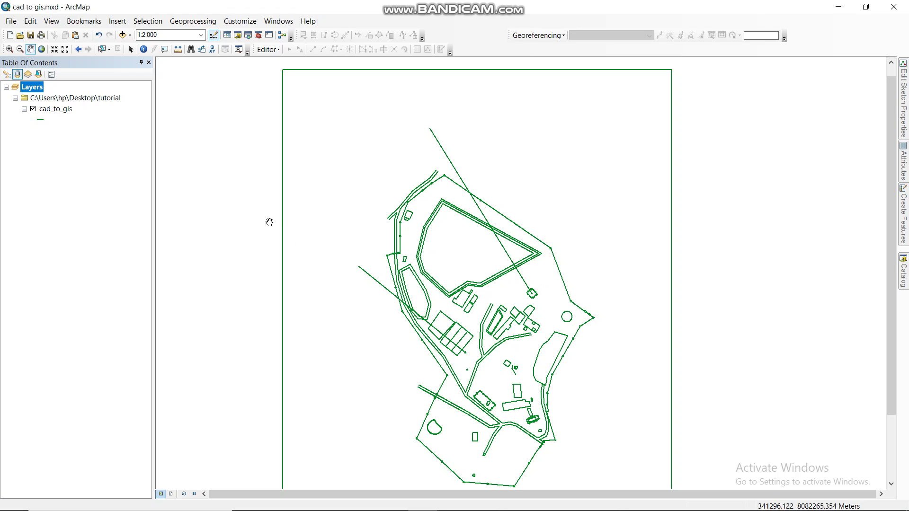
# - Launch Export To CAD for the cad_to_gis layer, with DWG_R2013 as output type
pyautogui.click(60, 110)
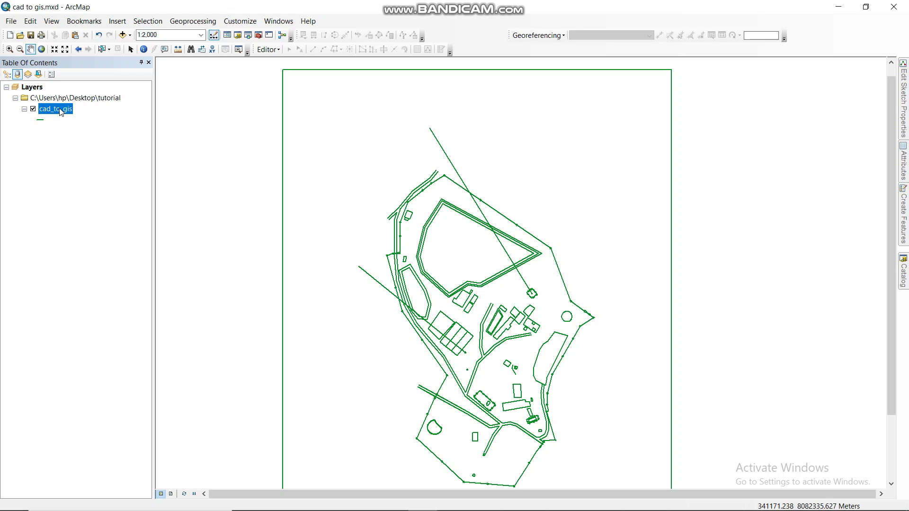
pyautogui.rightClick(60, 110)
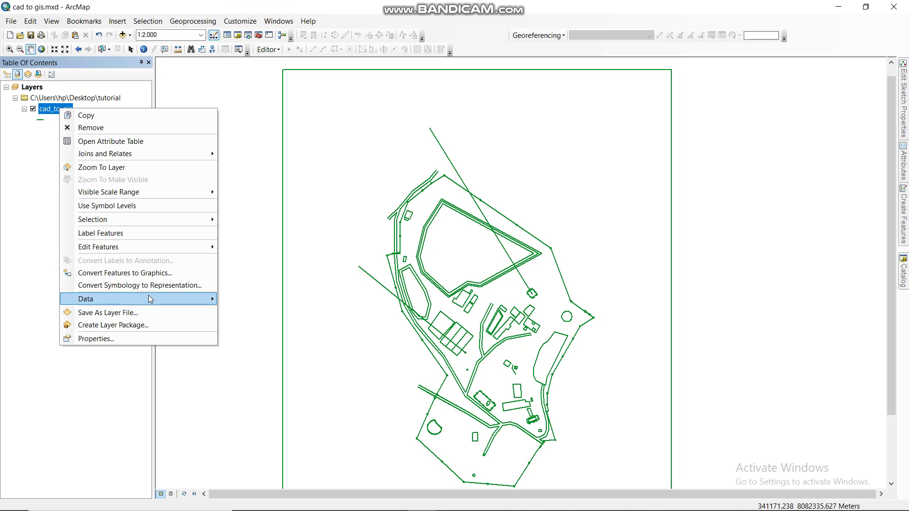
pyautogui.moveTo(149, 296)
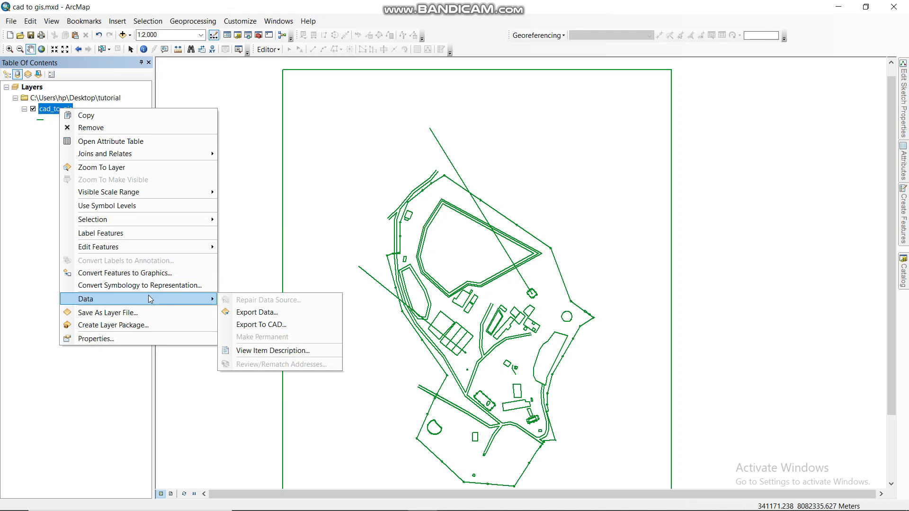
pyautogui.click(266, 326)
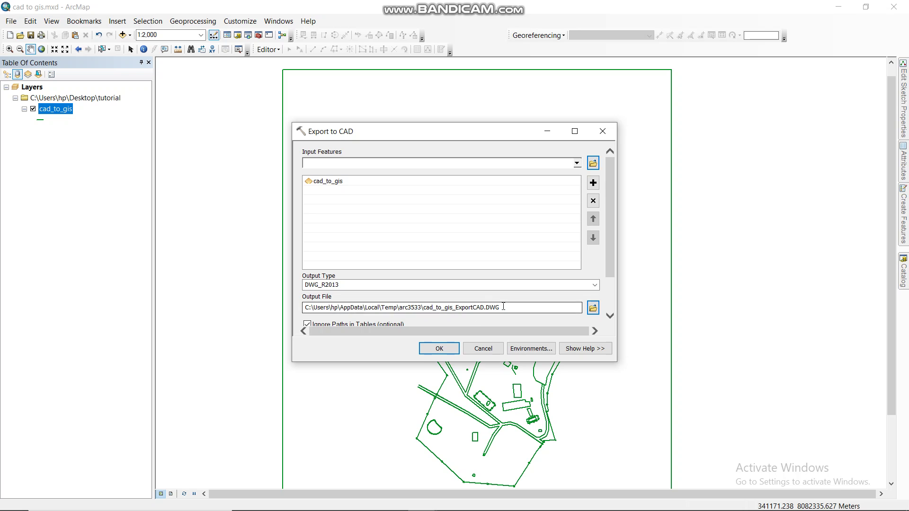
# - Set the output file to 'gis to cad.dwg' in the tutorial folder and run the export
pyautogui.click(593, 308)
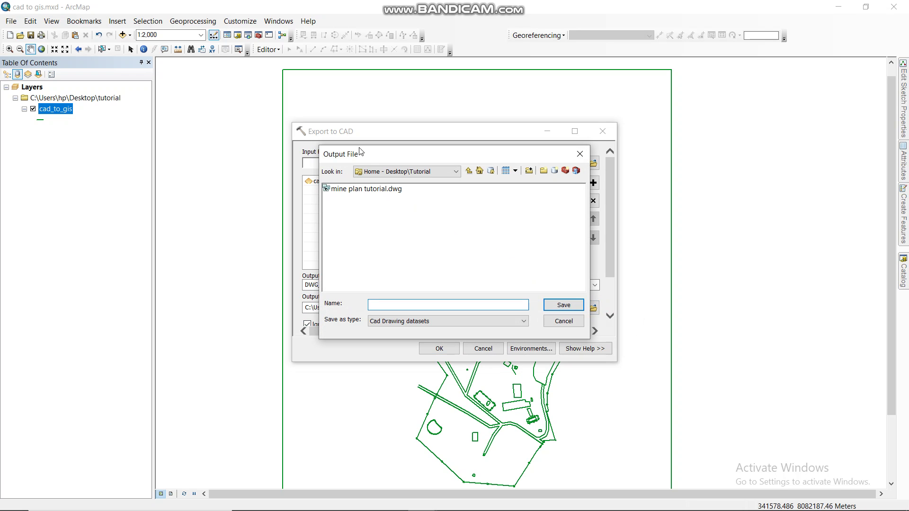
pyautogui.click(374, 189)
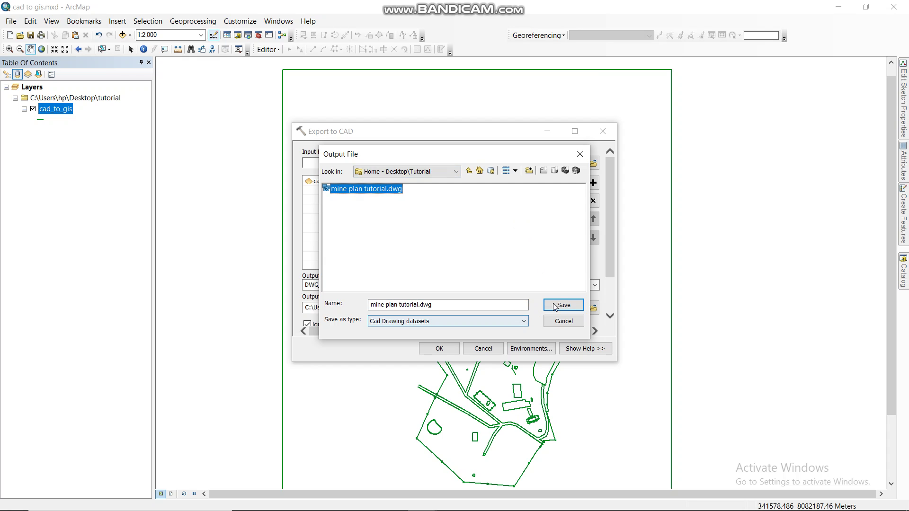
pyautogui.click(563, 306)
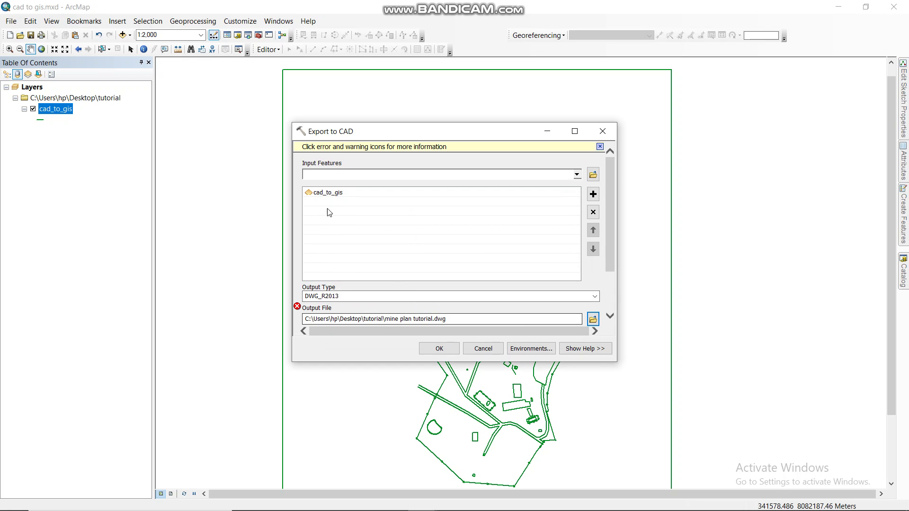
pyautogui.click(432, 319)
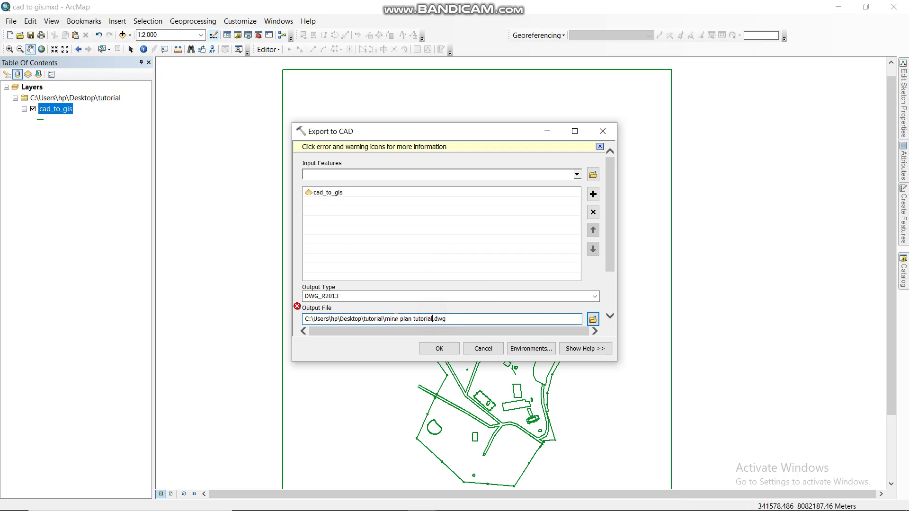
pyautogui.press('BackSpace')
pyautogui.press('BackSpace')
pyautogui.press('BackSpace')
pyautogui.press('BackSpace')
pyautogui.press('BackSpace')
pyautogui.press('BackSpace')
pyautogui.press('BackSpace')
pyautogui.press('BackSpace')
pyautogui.press('BackSpace')
pyautogui.press('BackSpace')
pyautogui.press('BackSpace')
pyautogui.press('BackSpace')
pyautogui.press('BackSpace')
pyautogui.press('BackSpace')
pyautogui.press('BackSpace')
pyautogui.press('BackSpace')
pyautogui.press('BackSpace')
pyautogui.write('gis to ca')
pyautogui.click(441, 348)
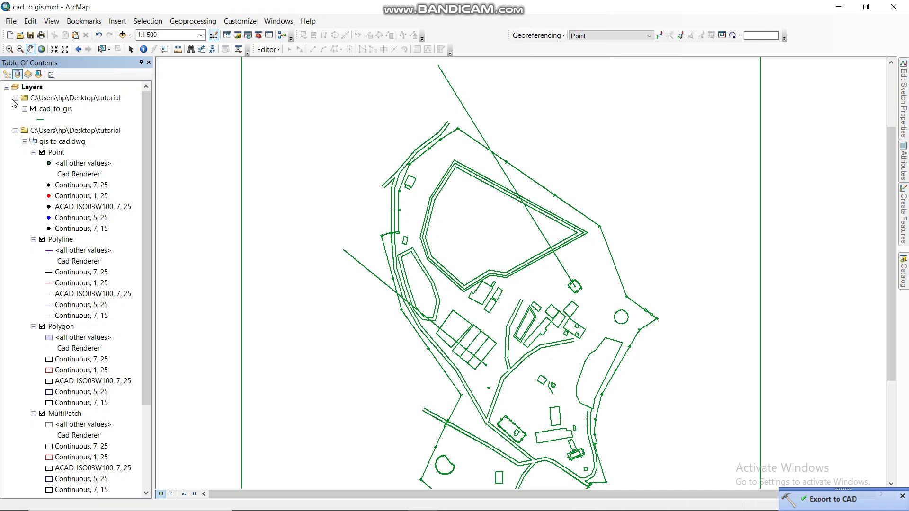
# - Switch off cad_to_gis and zoom around to inspect the exported drawing
pyautogui.click(33, 110)
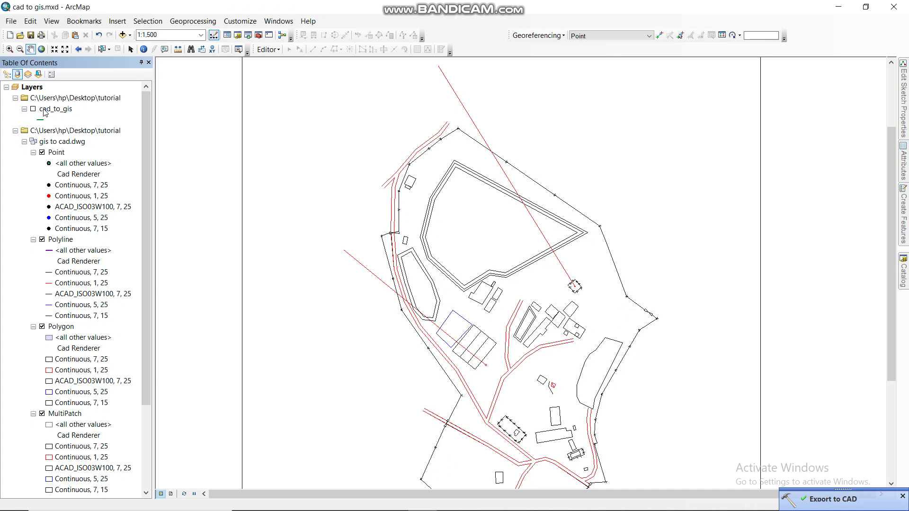
pyautogui.scroll(2, 496, 203)
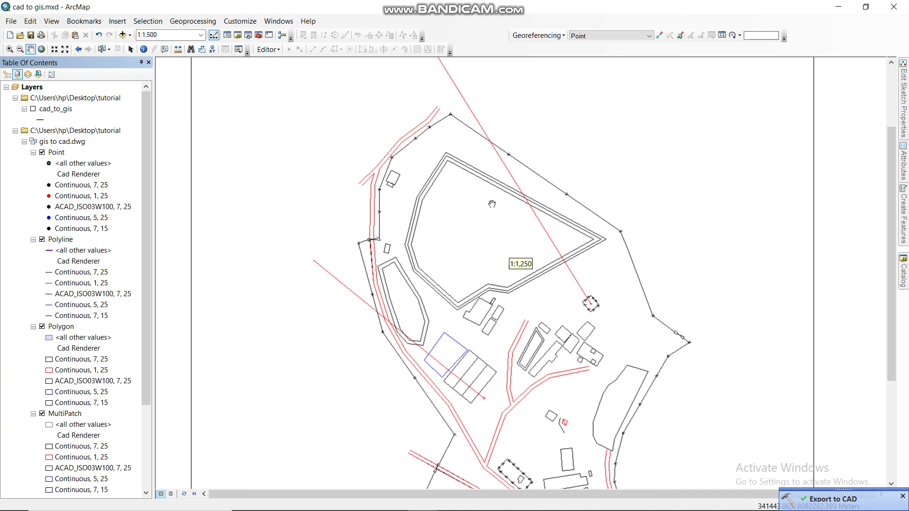
pyautogui.scroll(1, 438, 189)
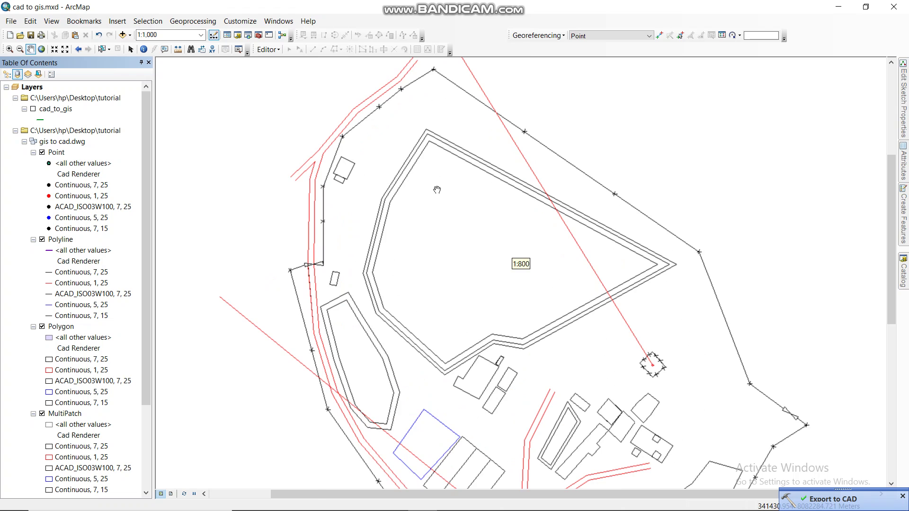
pyautogui.scroll(-1, 437, 189)
pyautogui.scroll(1, 437, 189)
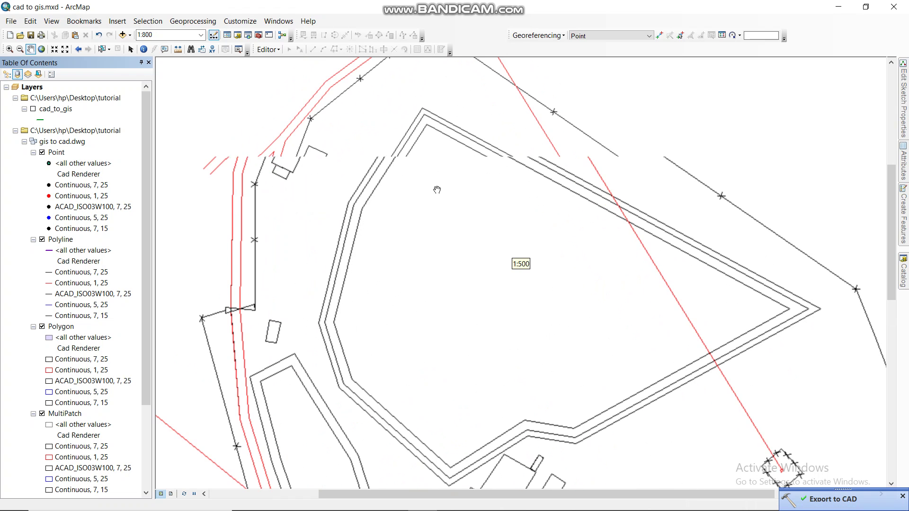
pyautogui.scroll(-4, 437, 190)
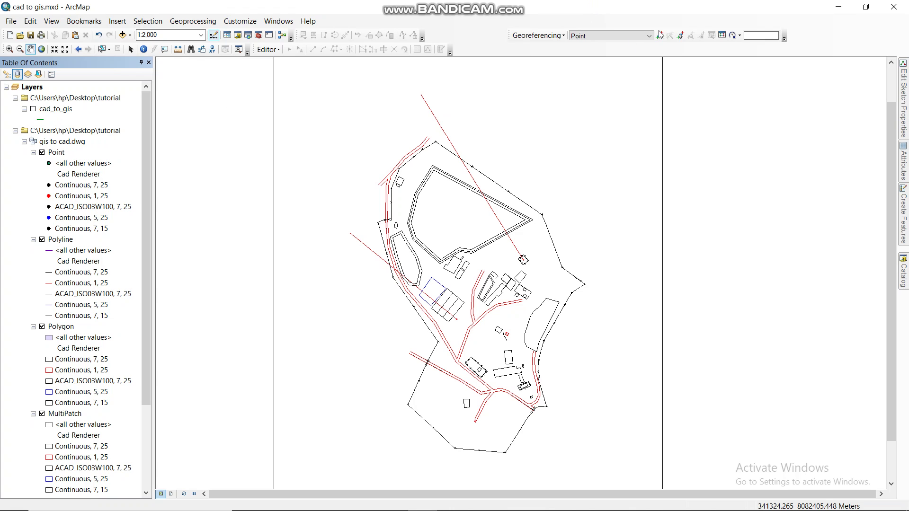
# - Remove the gis to cad layers, copy cad_to_gis, and show the desktop
pyautogui.rightClick(66, 133)
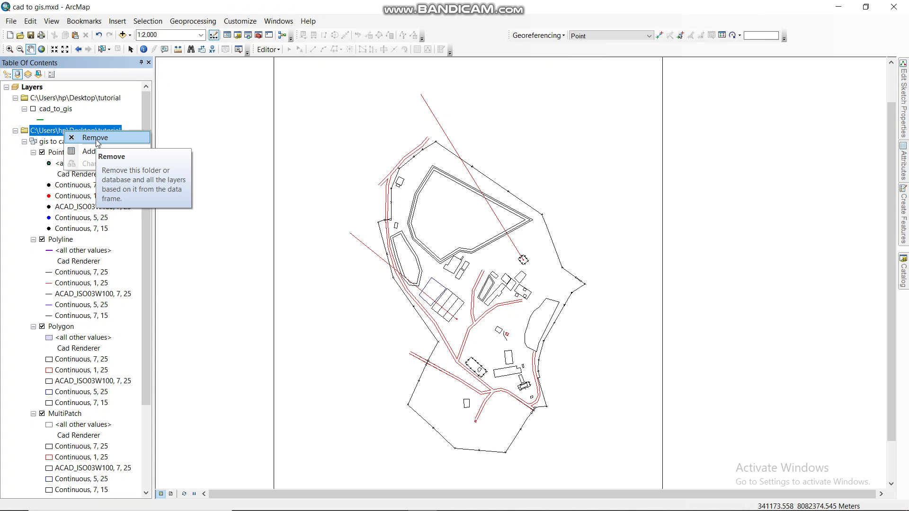
pyautogui.click(96, 138)
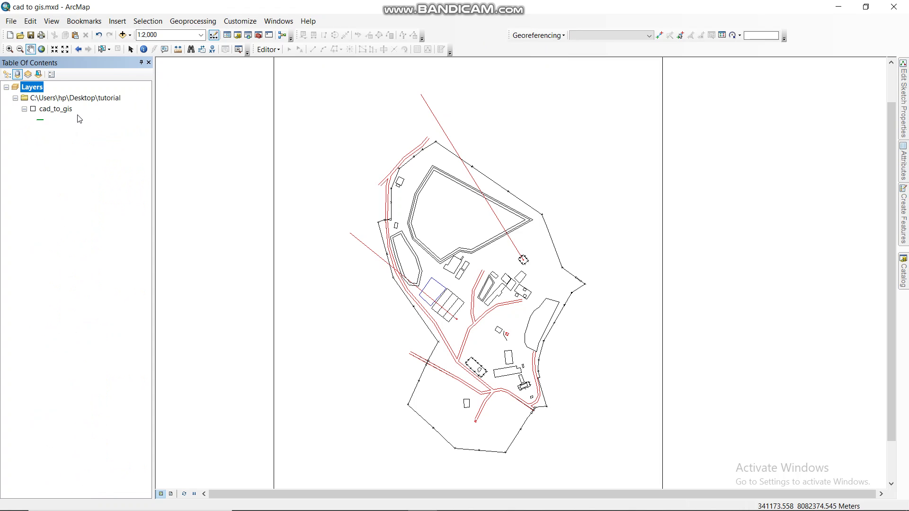
pyautogui.rightClick(62, 109)
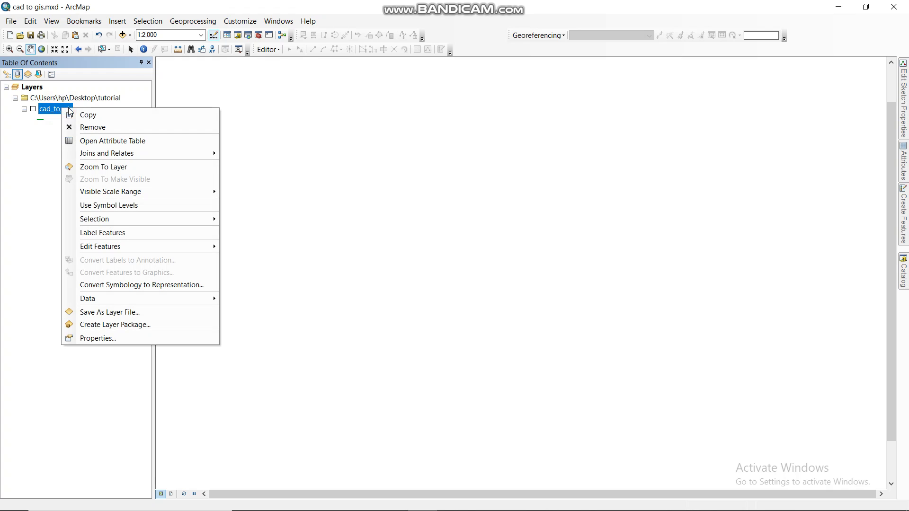
pyautogui.click(92, 117)
pyautogui.press('super+d')
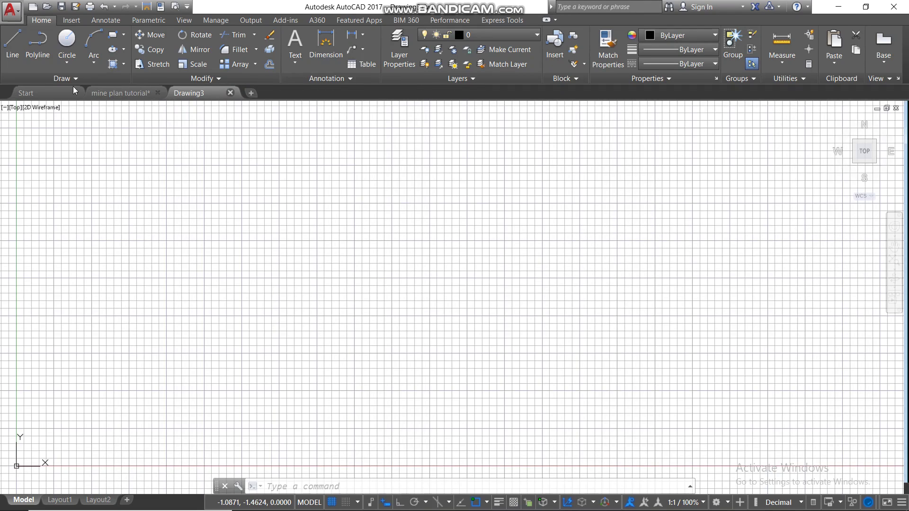
# - Close the empty Drawing3 and open gis to cad.dwg from the Start tab
pyautogui.click(230, 93)
pyautogui.click(25, 92)
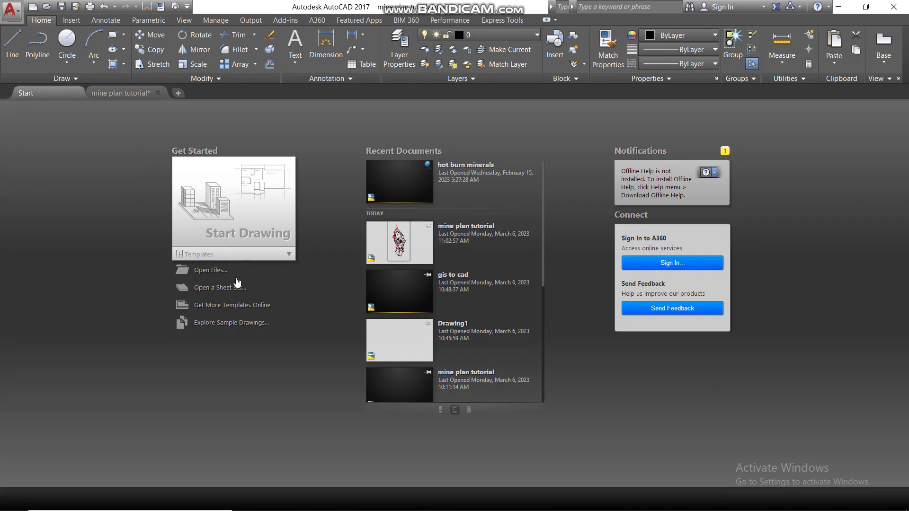
pyautogui.click(224, 288)
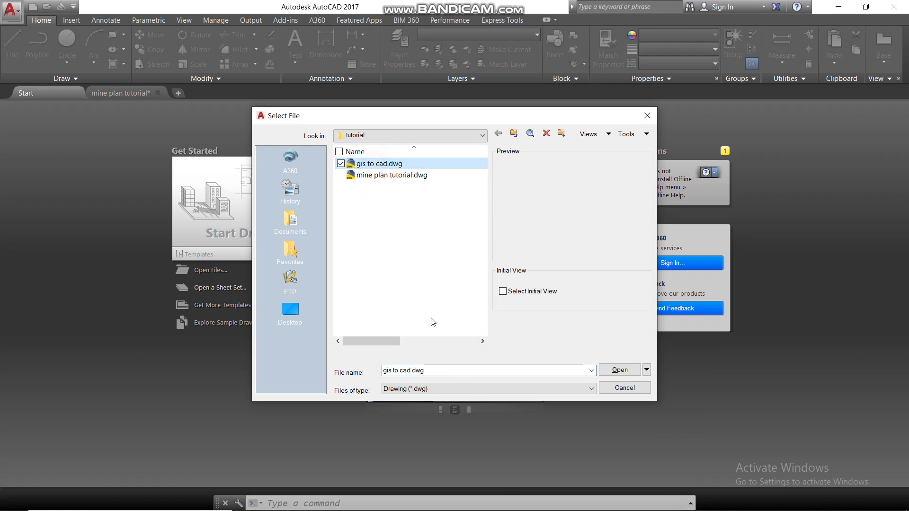
pyautogui.click(619, 370)
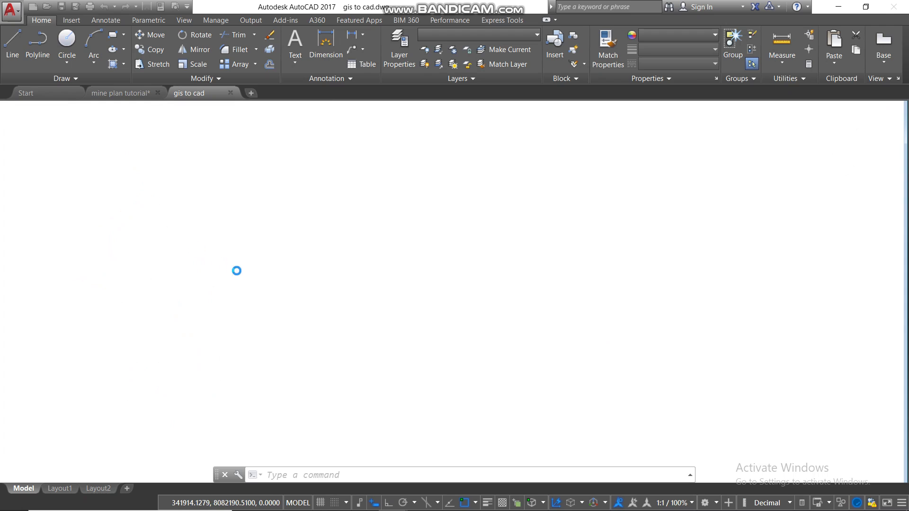
# - Zoom in on the exported mine plan's red roads and black outlines
pyautogui.scroll(-4, 422, 259)
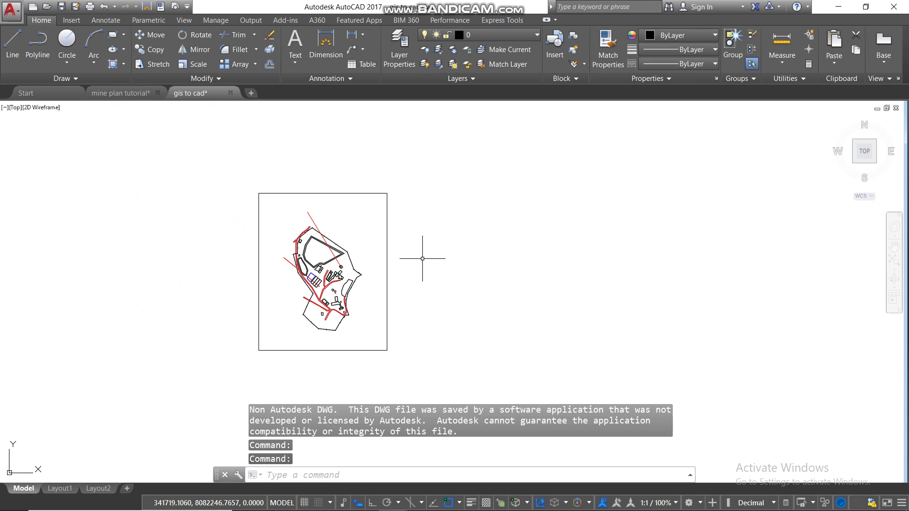
pyautogui.scroll(6, 274, 270)
pyautogui.scroll(-2, 528, 320)
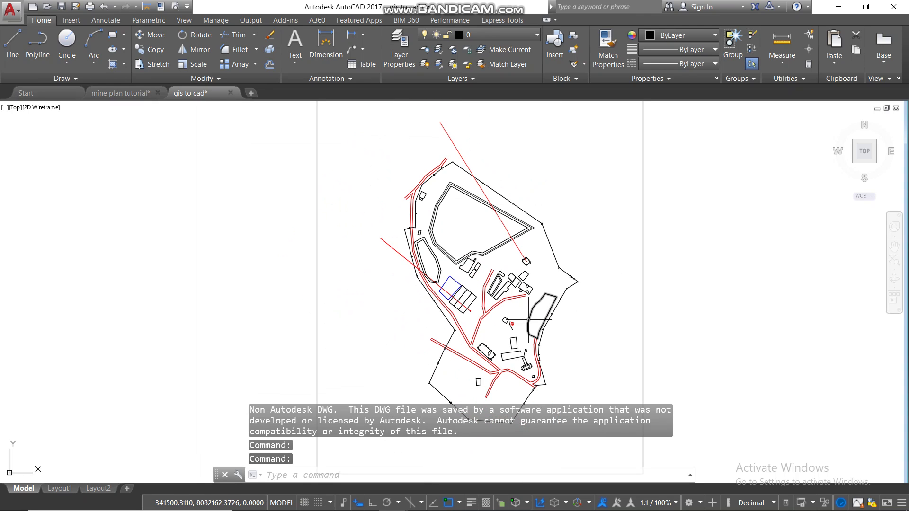
pyautogui.moveTo(529, 322)
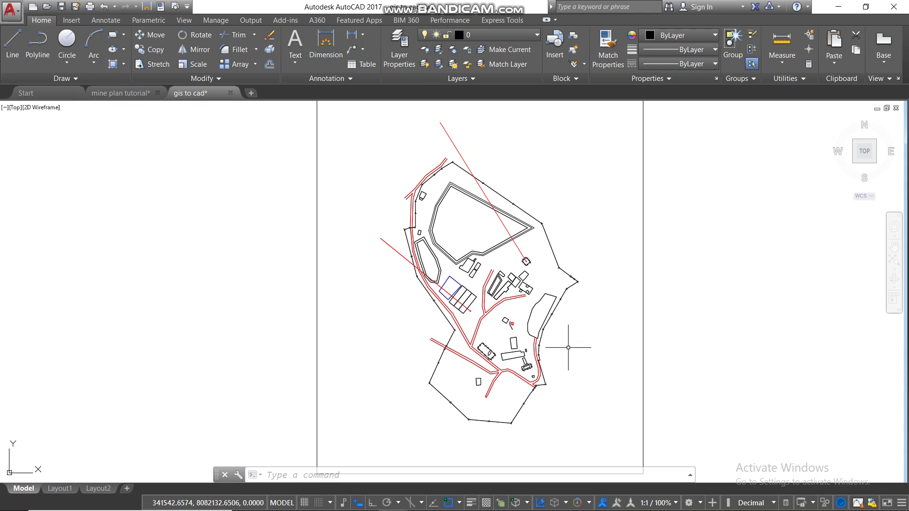
pyautogui.scroll(2, 568, 347)
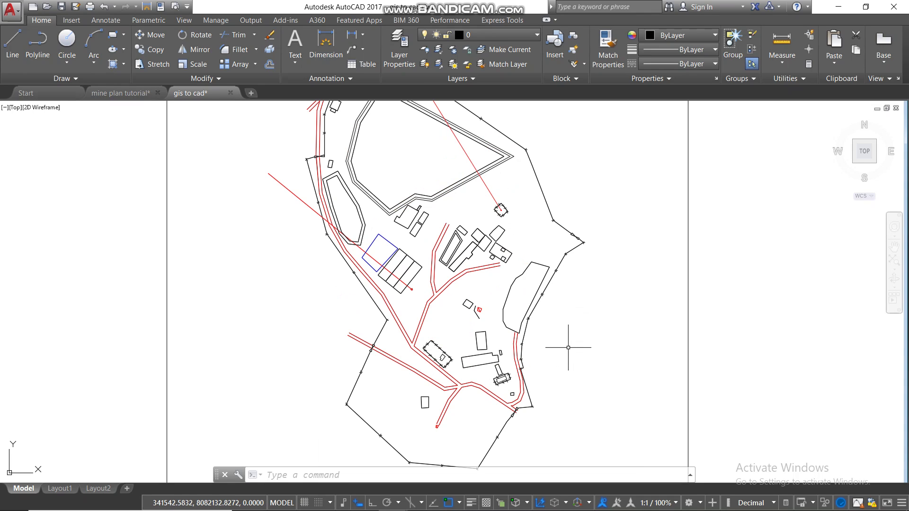